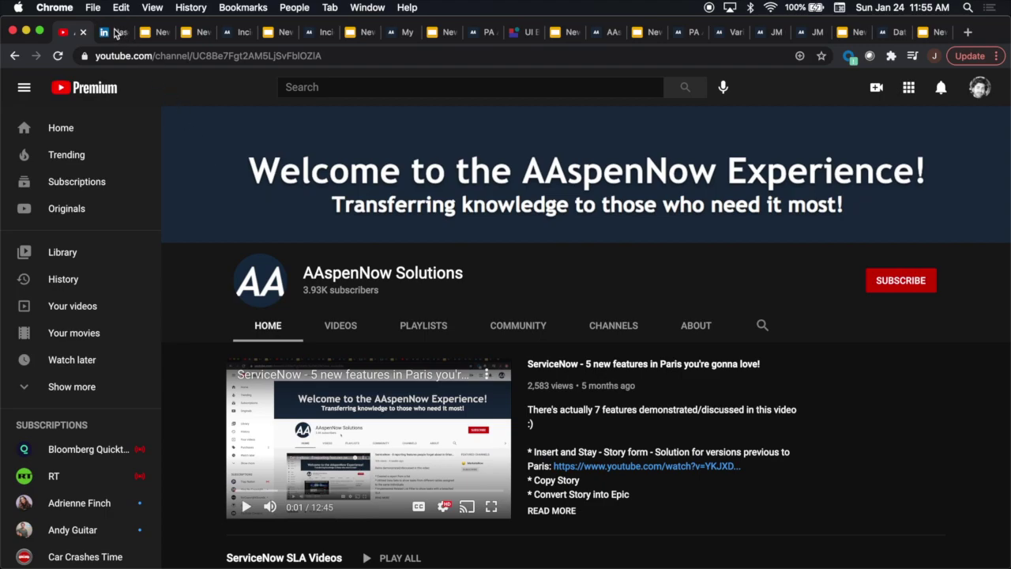
# Step: Go through the open LinkedIn profile and Quebec feature slides, ending on the ServiceNow incident list
pyautogui.click(116, 33)
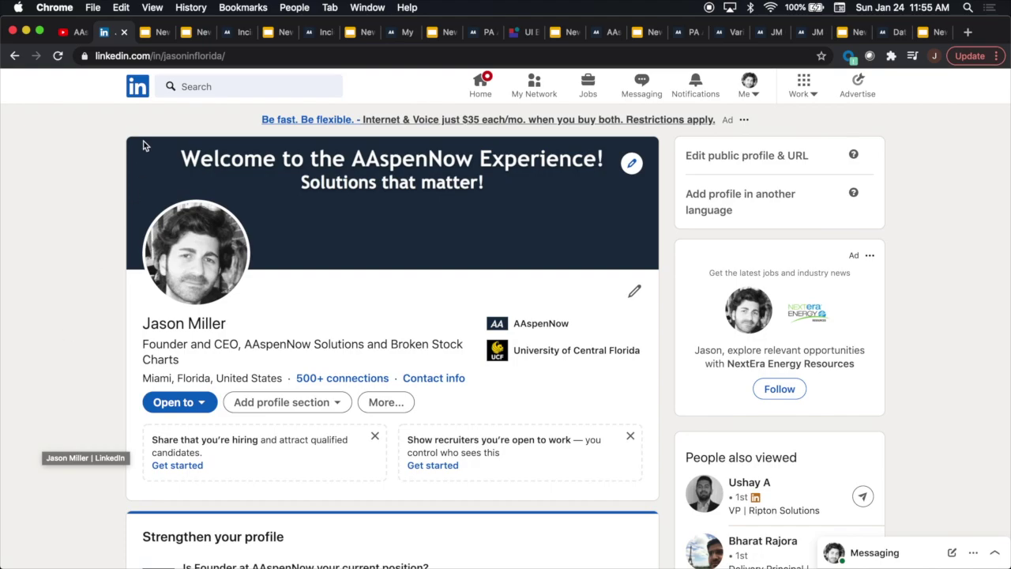
pyautogui.click(153, 33)
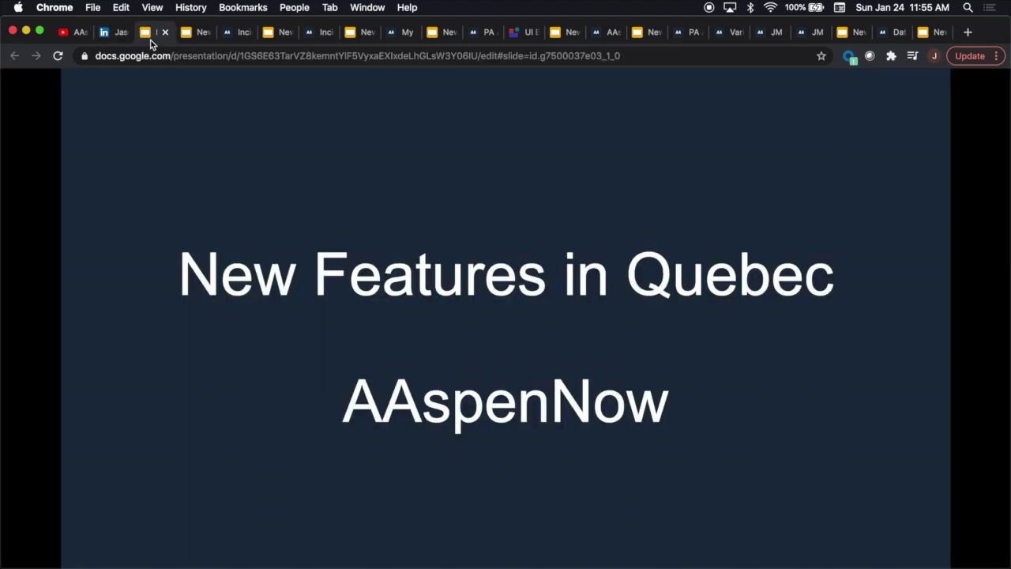
pyautogui.click(194, 33)
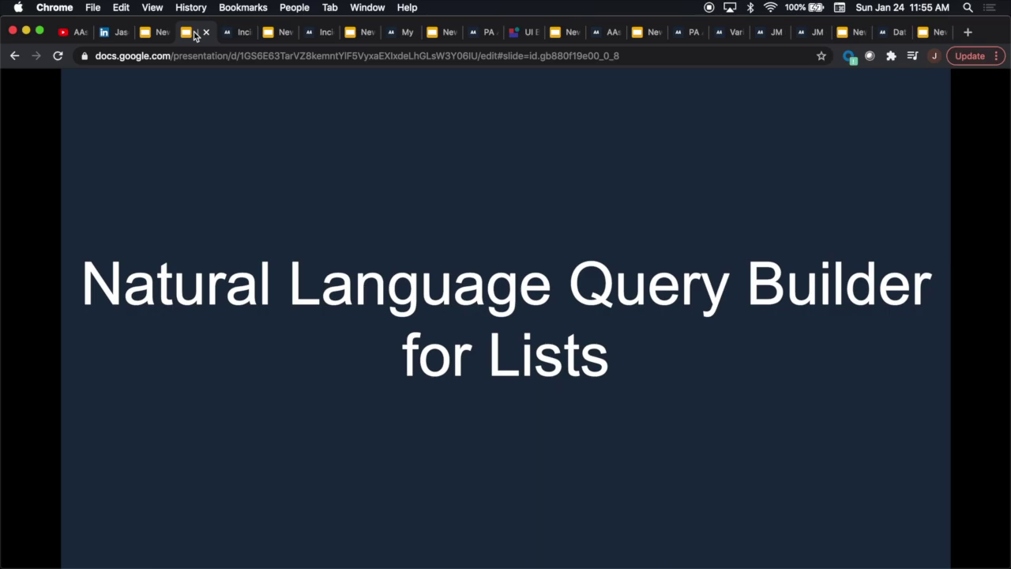
pyautogui.click(229, 32)
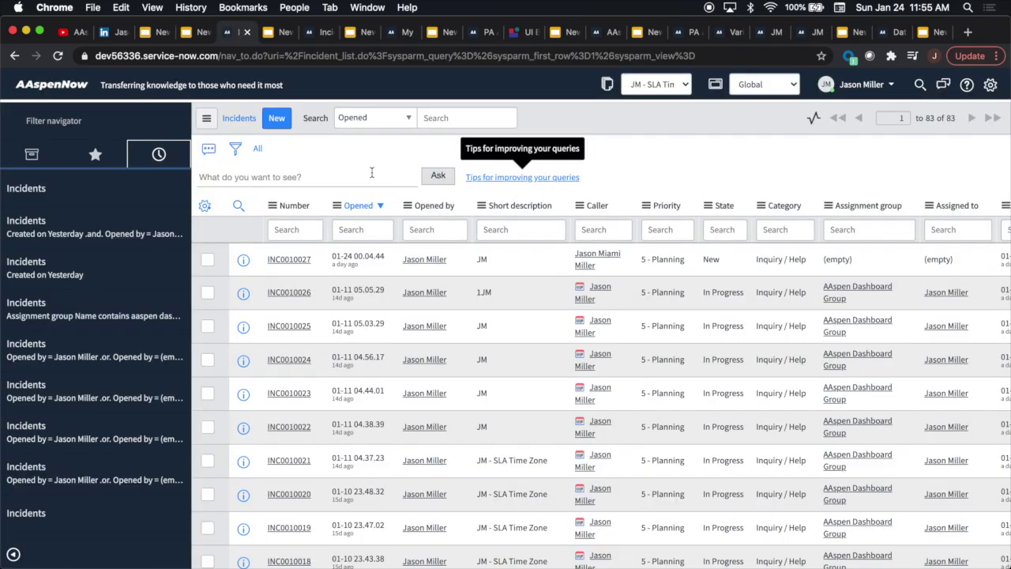
# Step: Filter the incident list with the natural language query "incidents created yesterday"
pyautogui.click(209, 148)
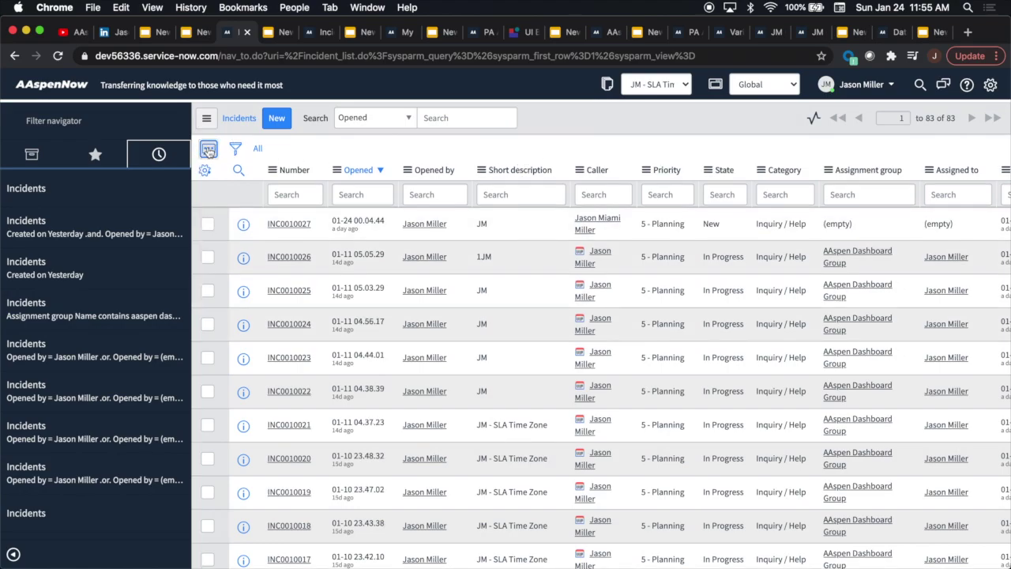
pyautogui.click(208, 149)
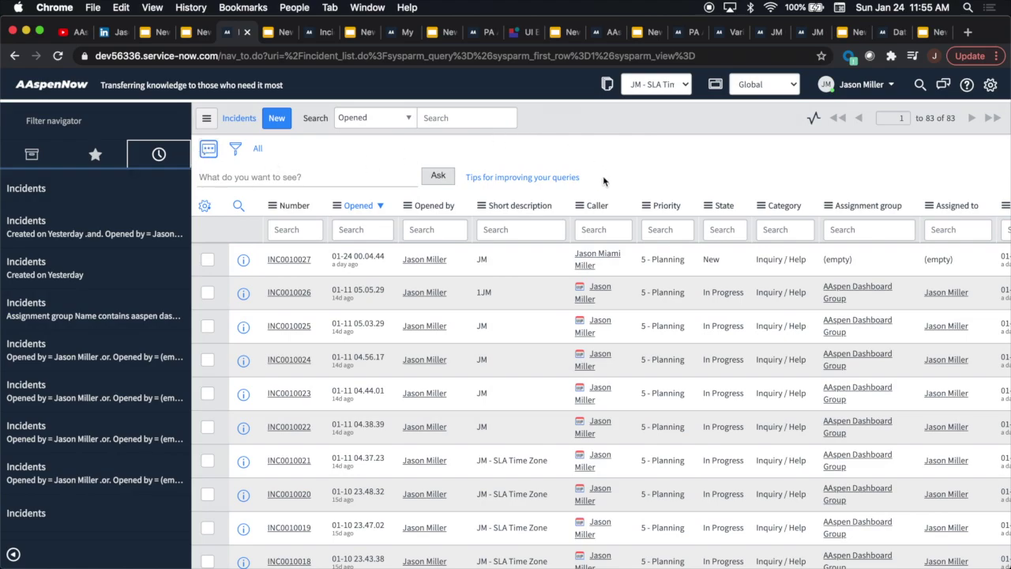
pyautogui.click(212, 177)
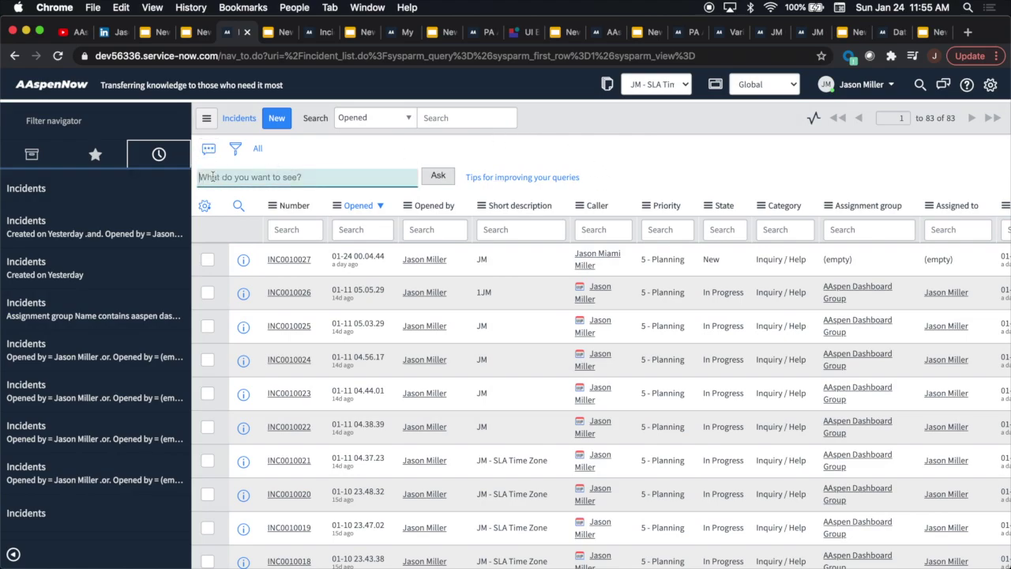
pyautogui.write('incid')
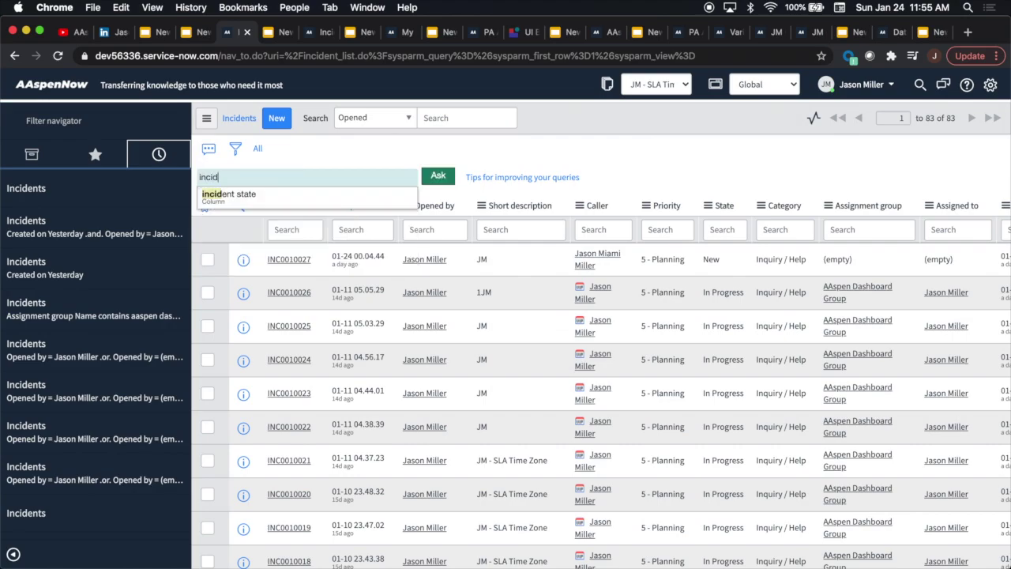
pyautogui.write('ents created e')
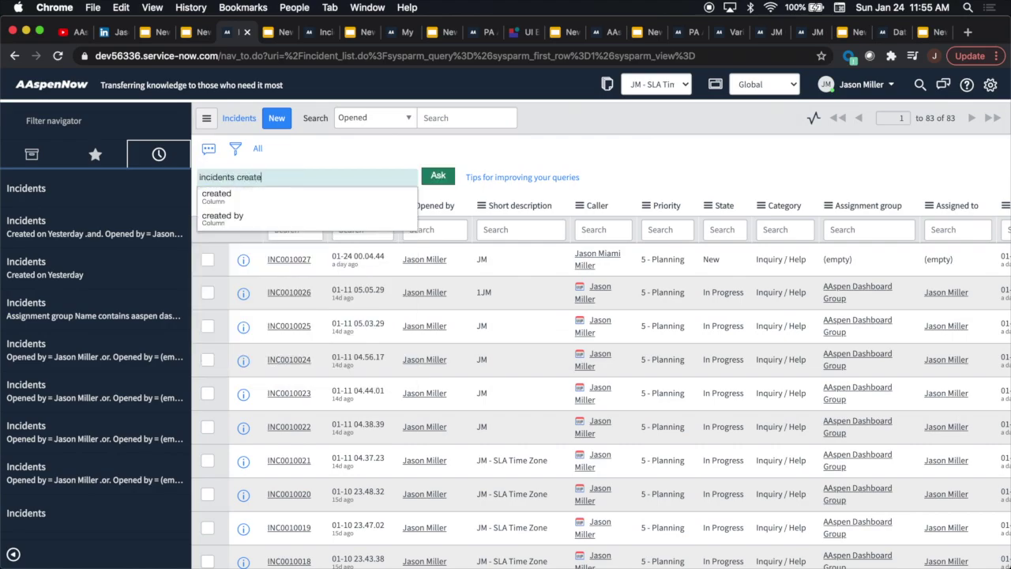
pyautogui.press('BackSpace')
pyautogui.press('BackSpace')
pyautogui.write('yesterday')
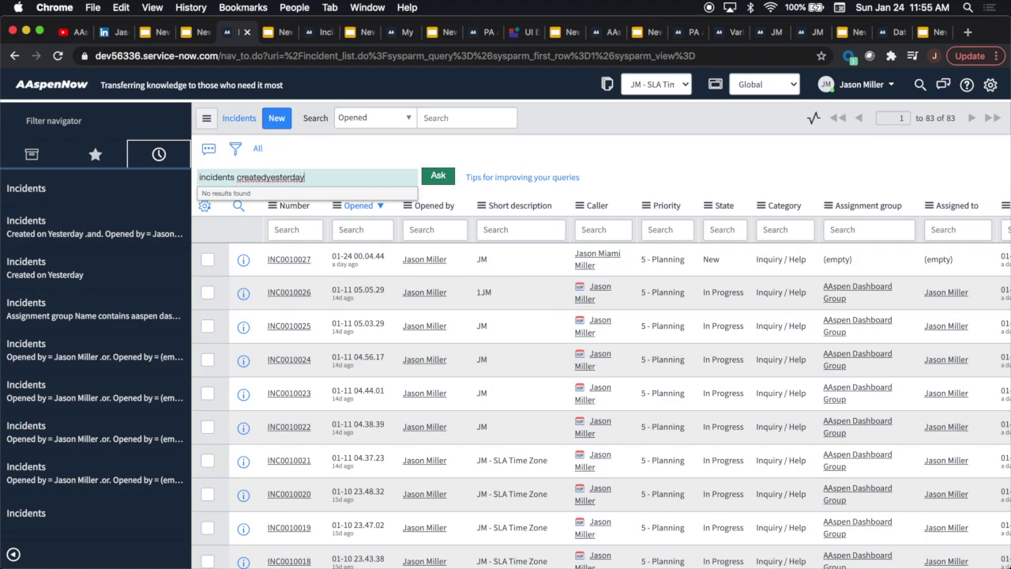
pyautogui.click(266, 177)
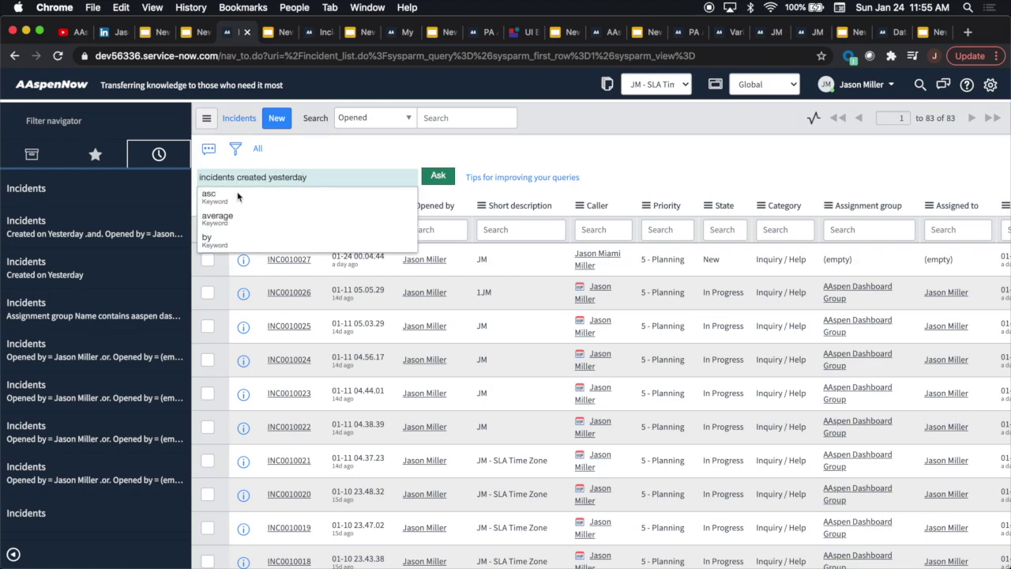
pyautogui.click(445, 176)
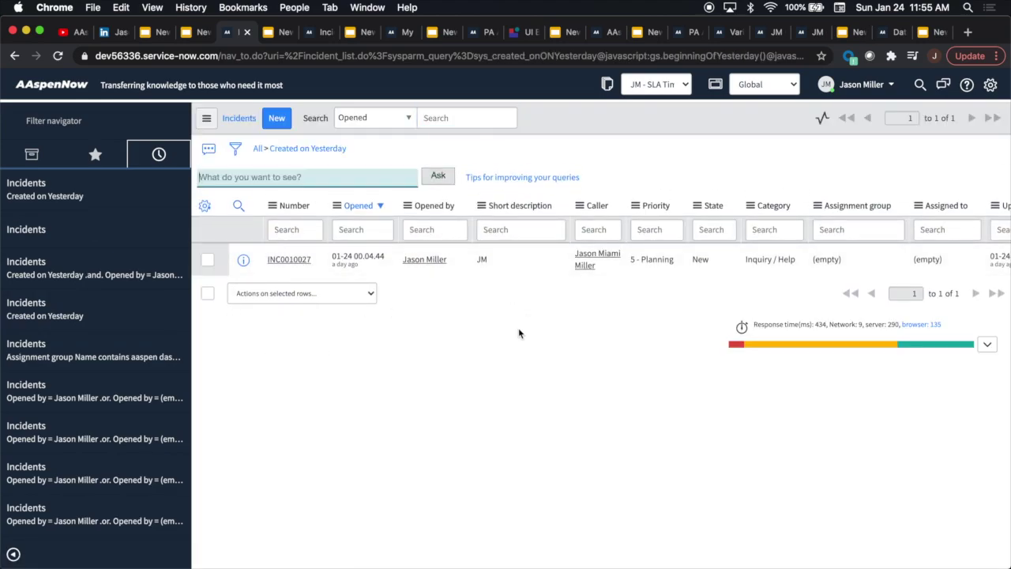
# Step: Narrow the incident list with the query "incidents opened by me" and inspect the generated filter conditions
pyautogui.click(227, 178)
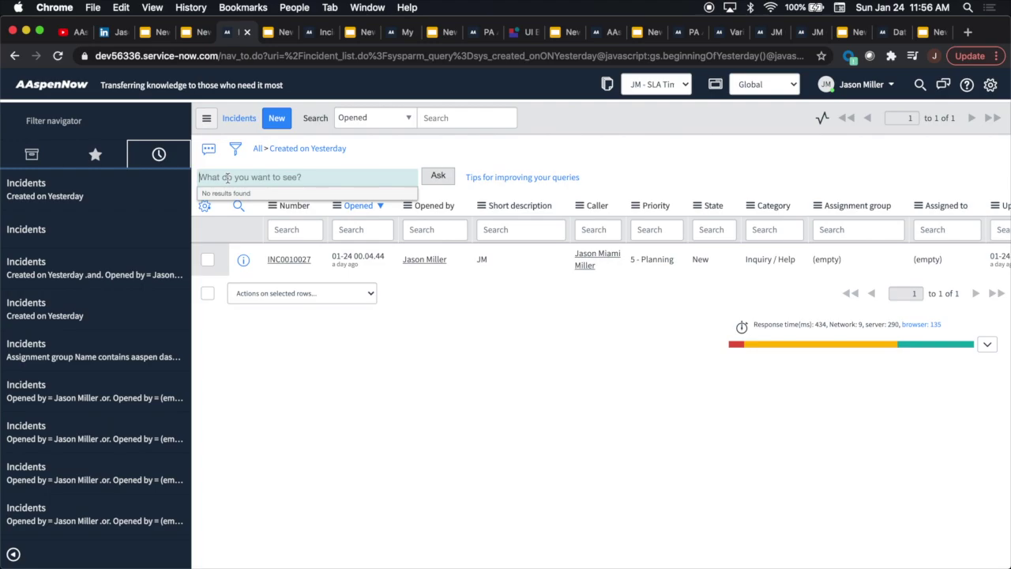
pyautogui.write('incident ')
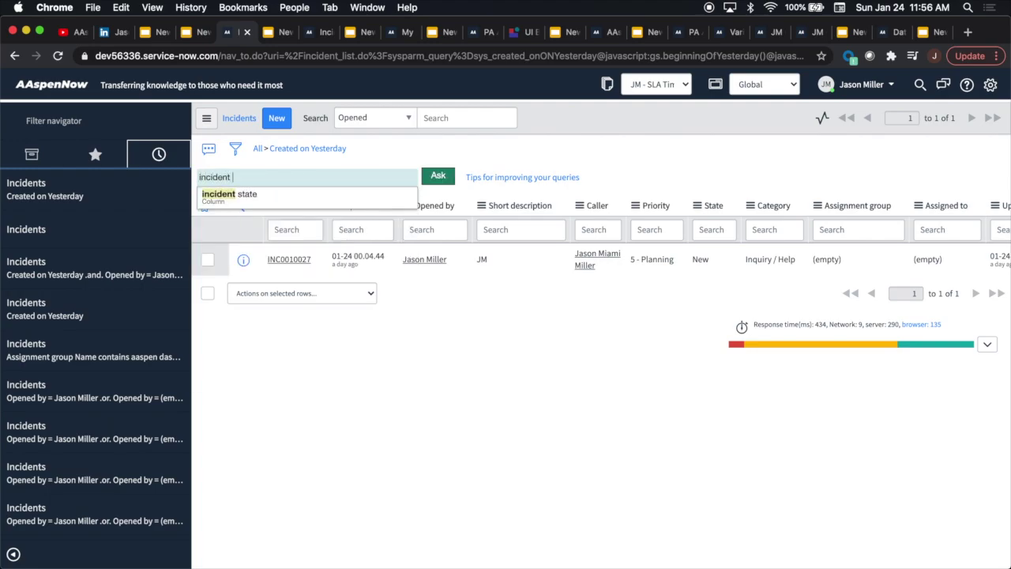
pyautogui.write('s ')
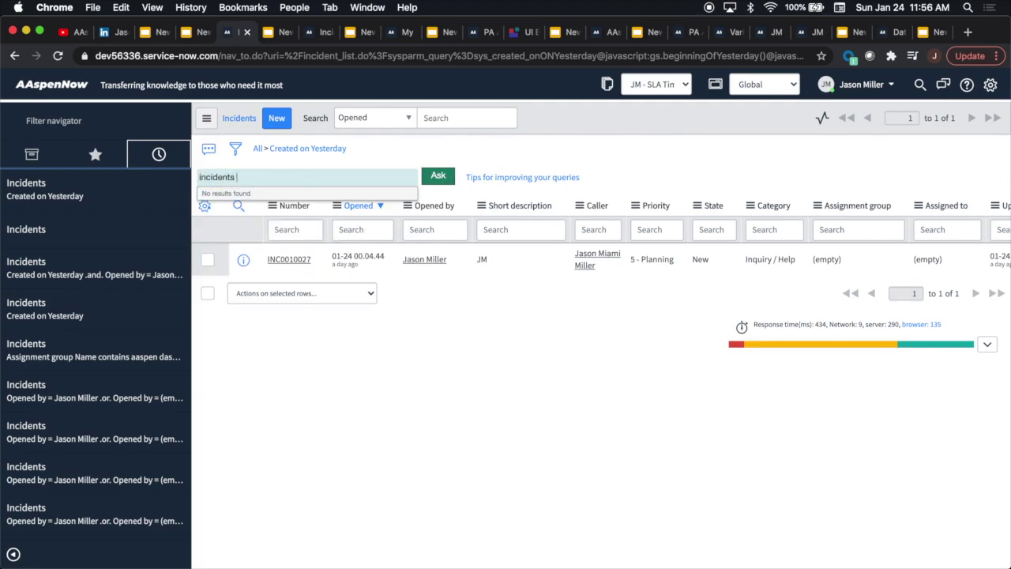
pyautogui.write('opened by me')
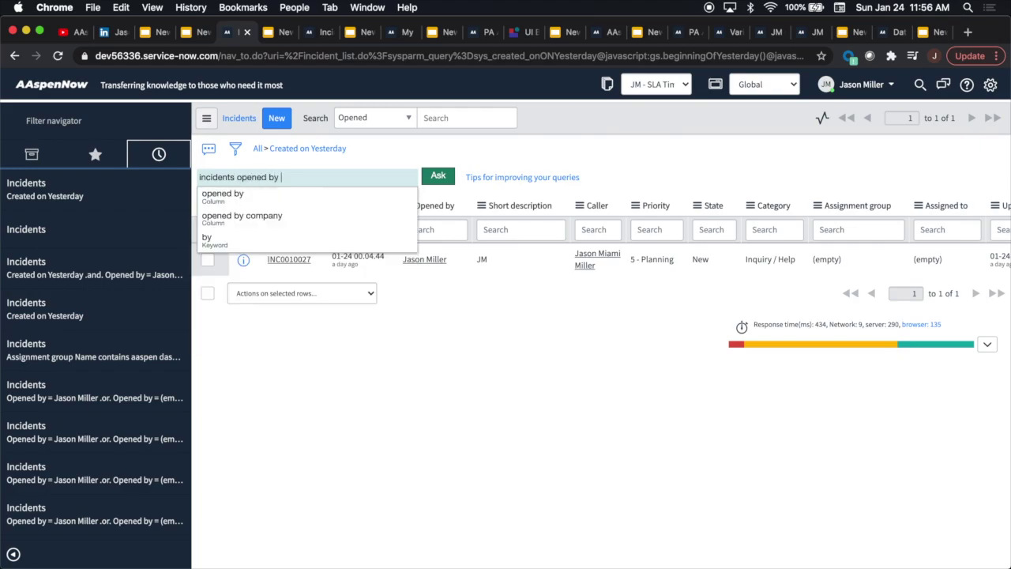
pyautogui.click(437, 175)
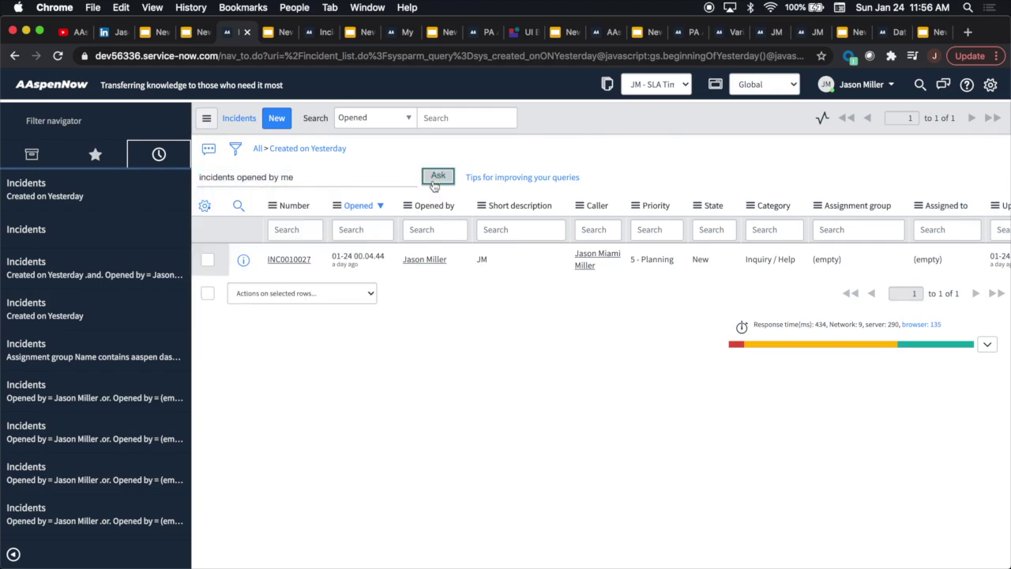
pyautogui.click(236, 149)
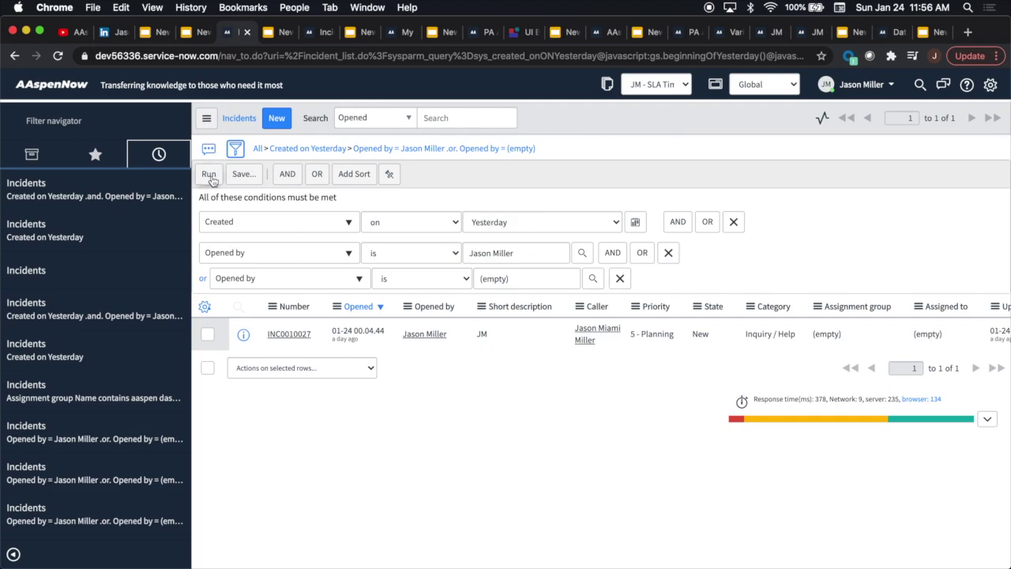
pyautogui.click(235, 151)
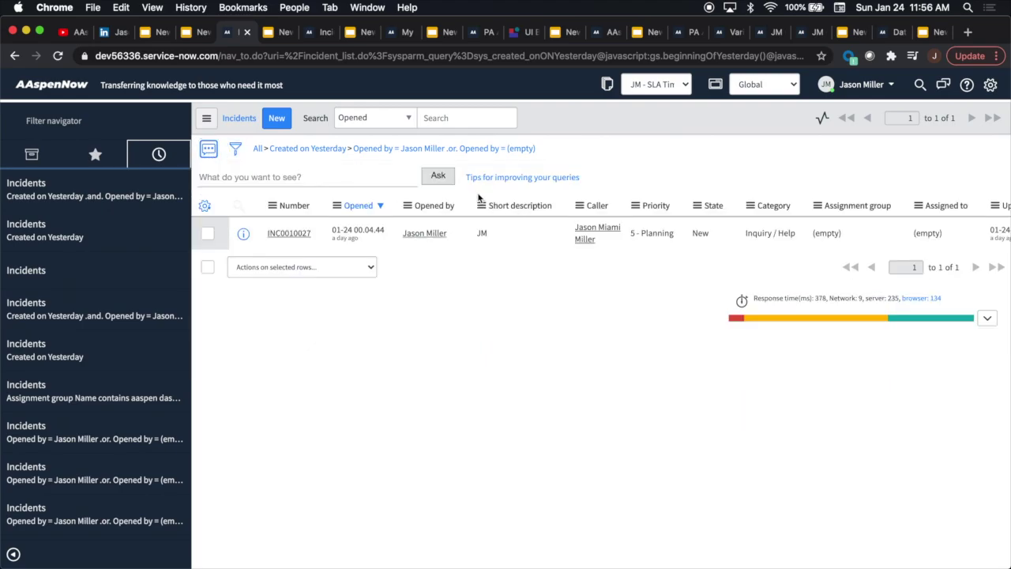
# Step: Review the query improvement tips for sorting or grouping, dates, filtering and other information
pyautogui.click(532, 182)
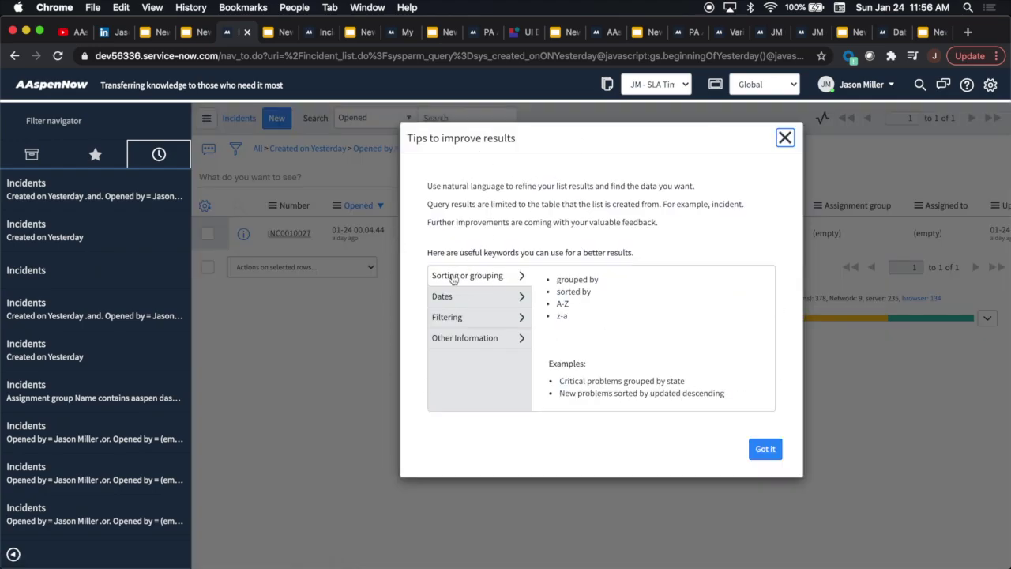
pyautogui.click(461, 298)
pyautogui.click(461, 319)
pyautogui.click(474, 347)
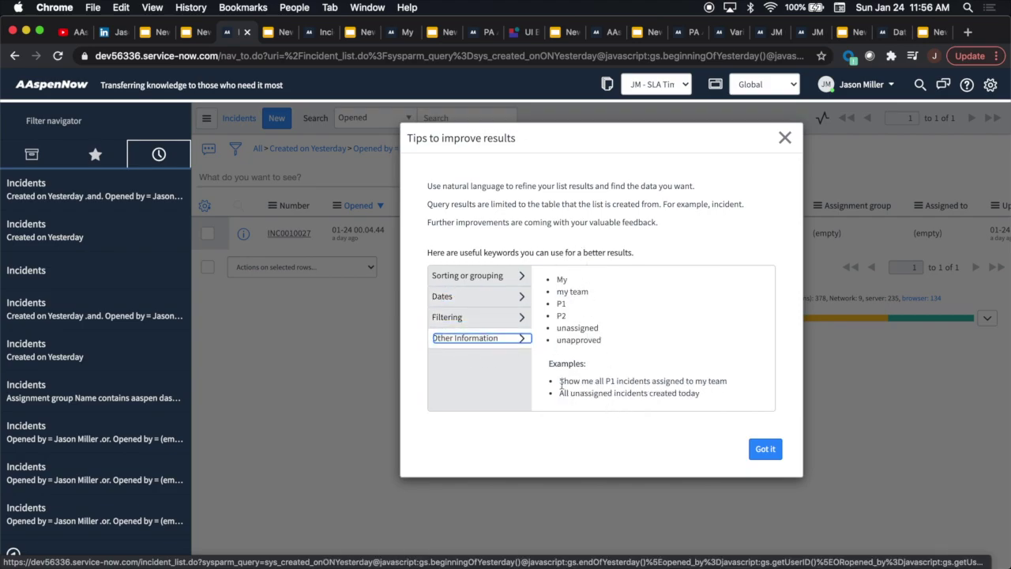
pyautogui.click(470, 319)
pyautogui.click(467, 295)
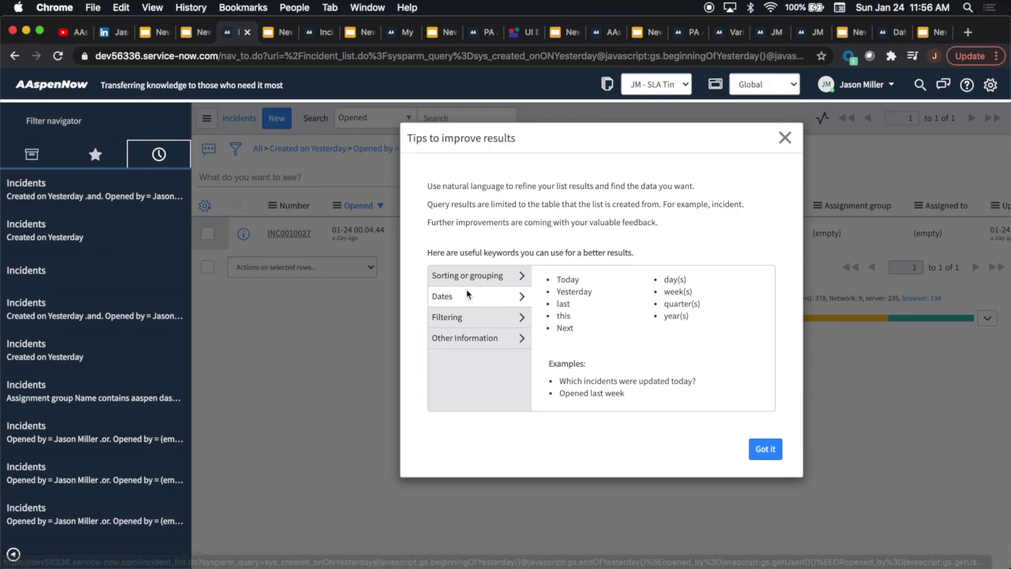
pyautogui.click(466, 275)
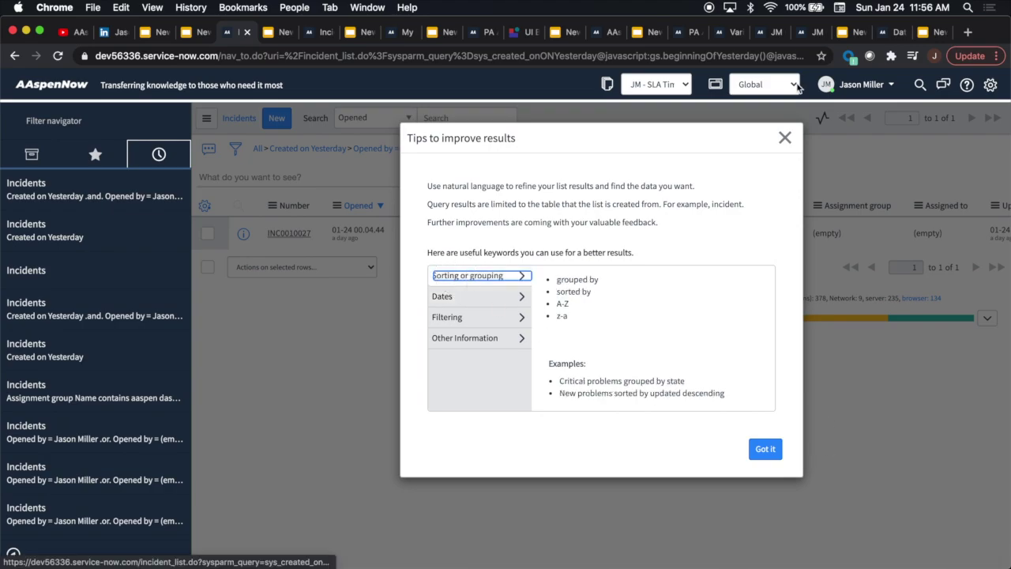
pyautogui.click(785, 136)
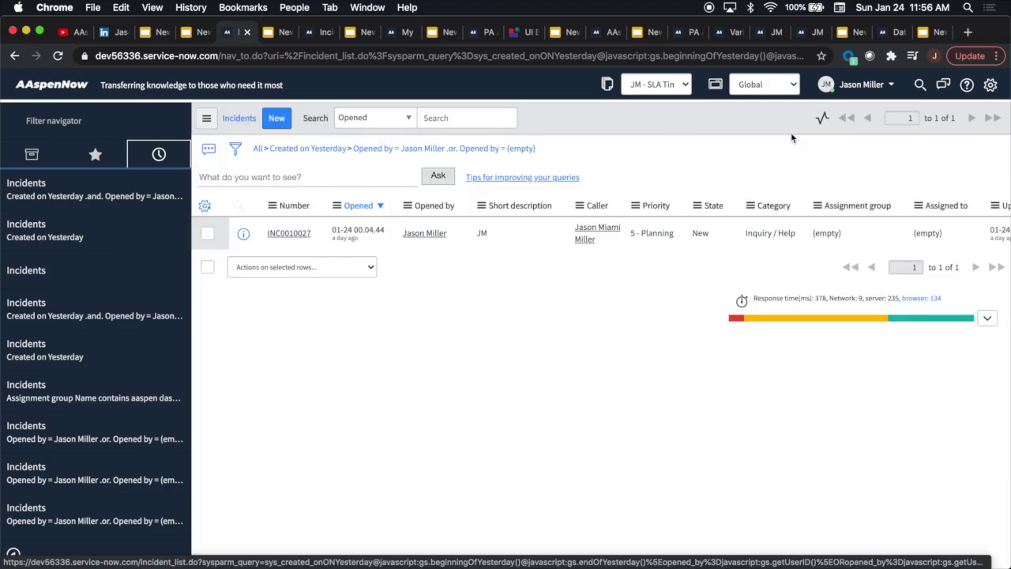
# Step: Show the Analytics Q&A slide, start a new report in ServiceNow and look at its tips for improving results
pyautogui.click(277, 34)
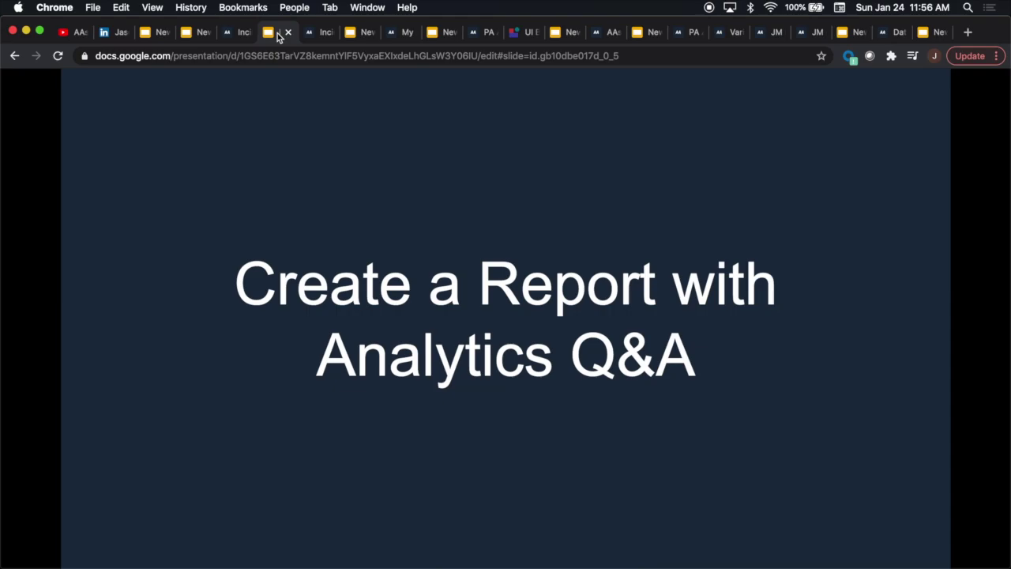
pyautogui.click(315, 40)
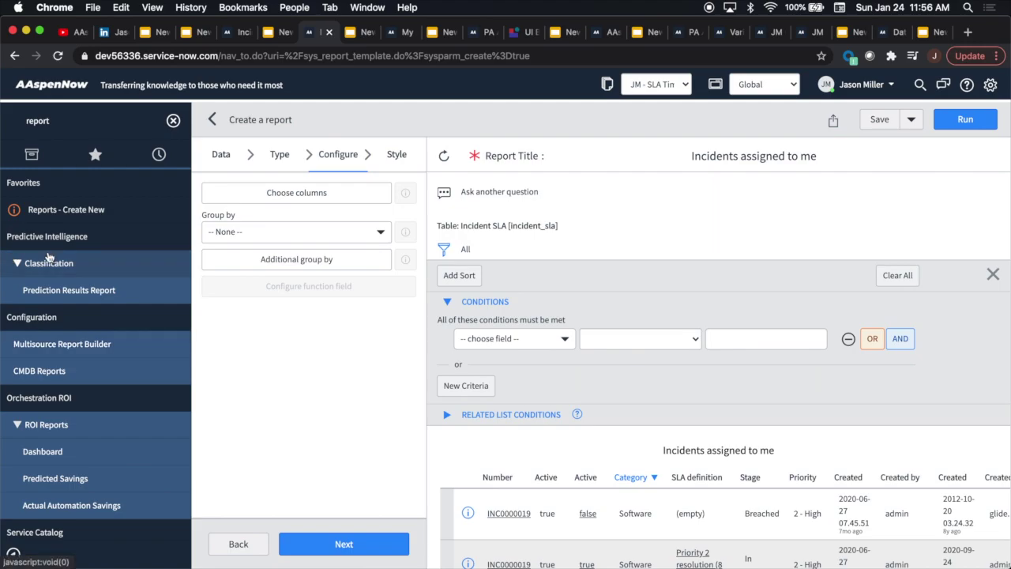
pyautogui.click(51, 211)
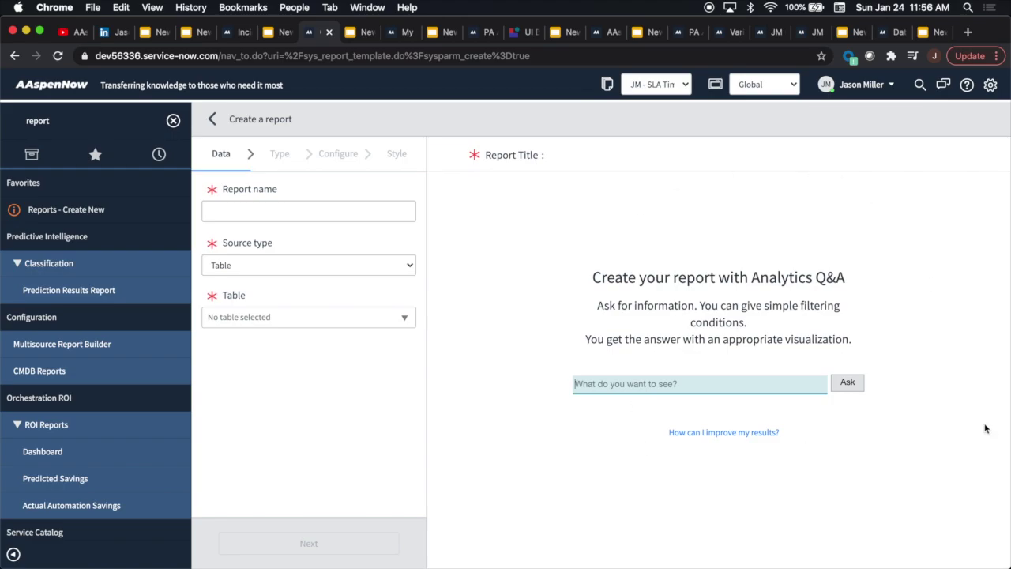
pyautogui.click(751, 431)
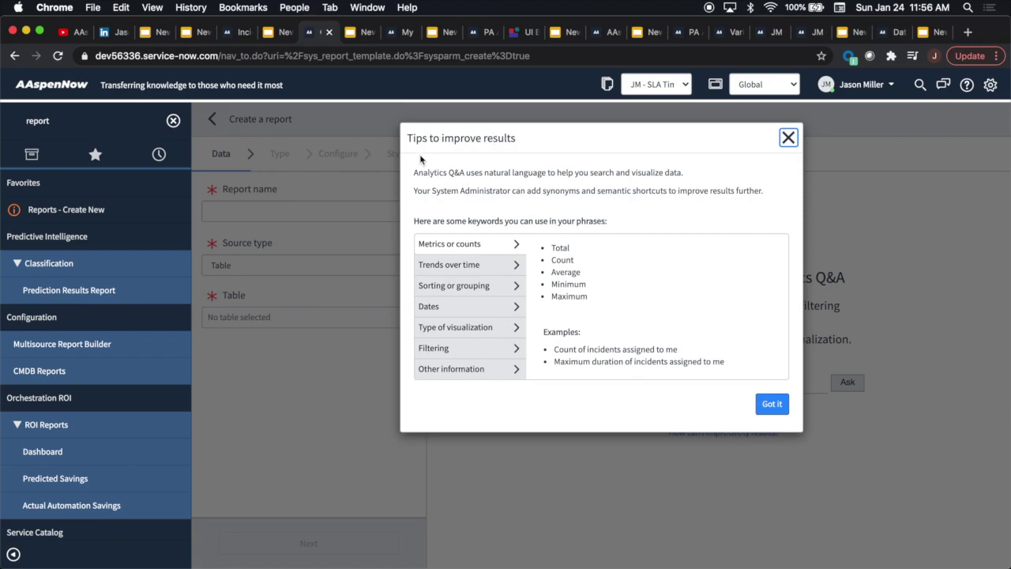
pyautogui.click(788, 138)
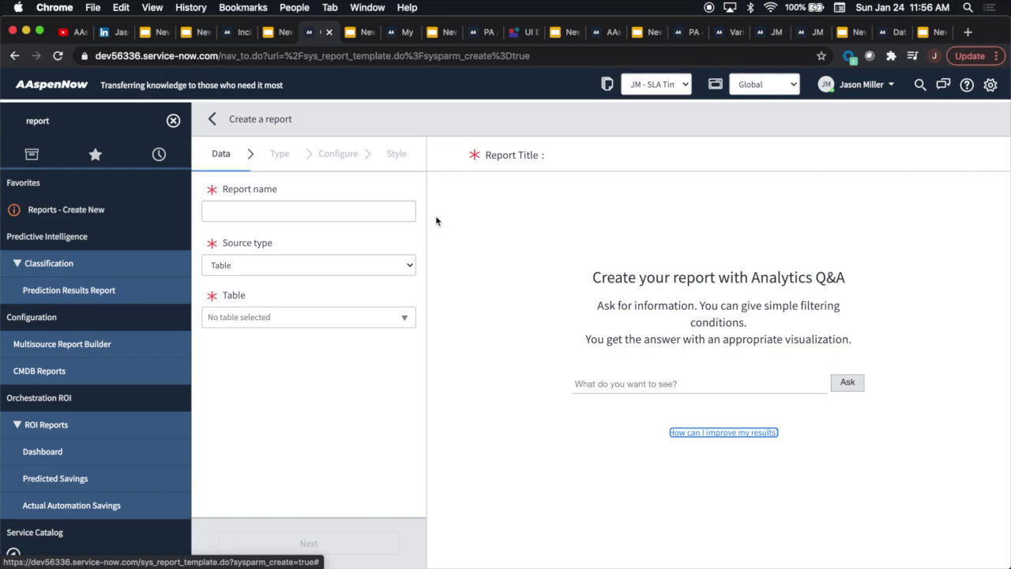
# Step: Name the report "Incidents assigned to me" and choose Incident SLA [incident_sla] as its source table
pyautogui.click(265, 212)
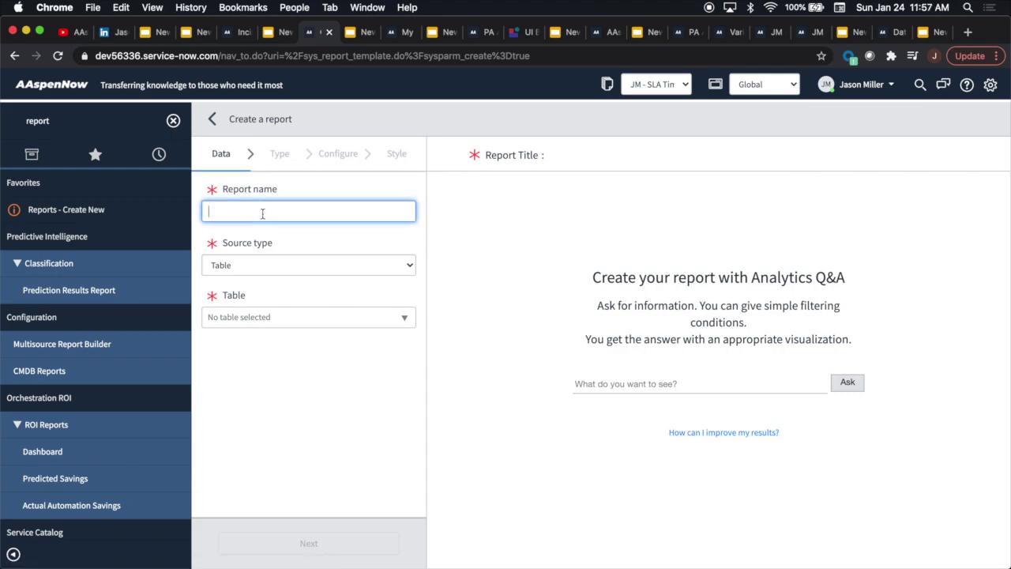
pyautogui.write('Incidents assigne')
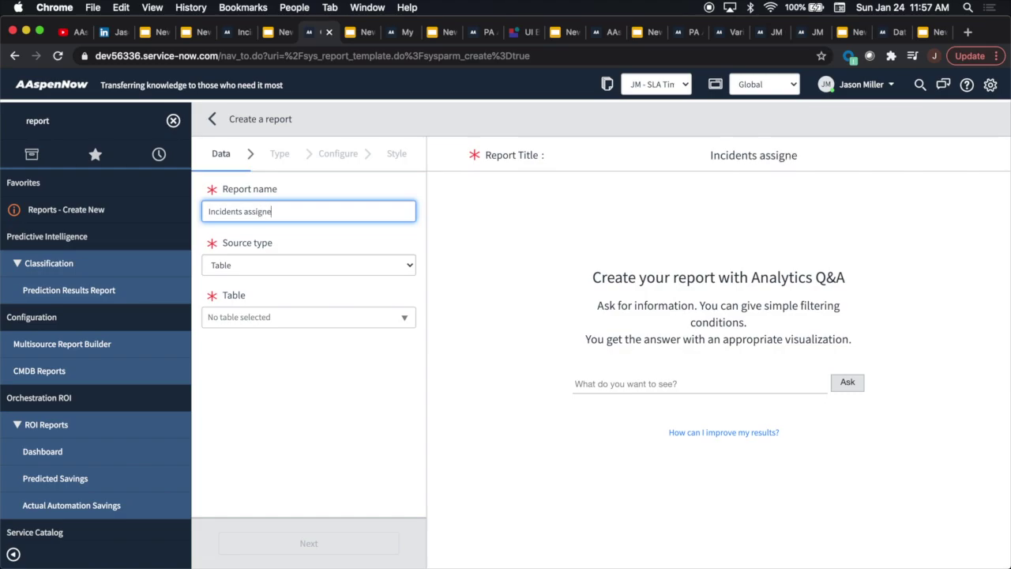
pyautogui.write('d to me')
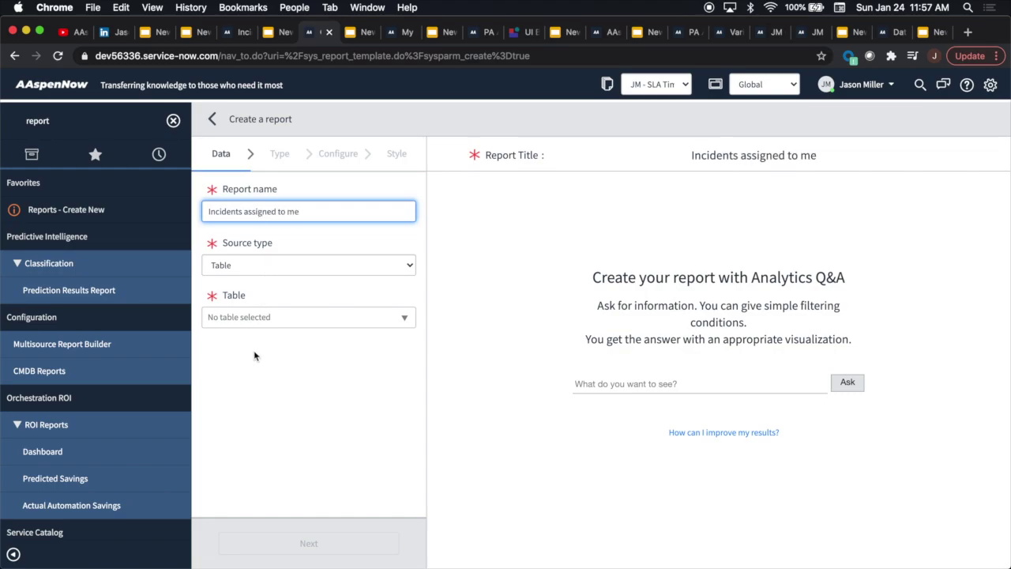
pyautogui.click(238, 316)
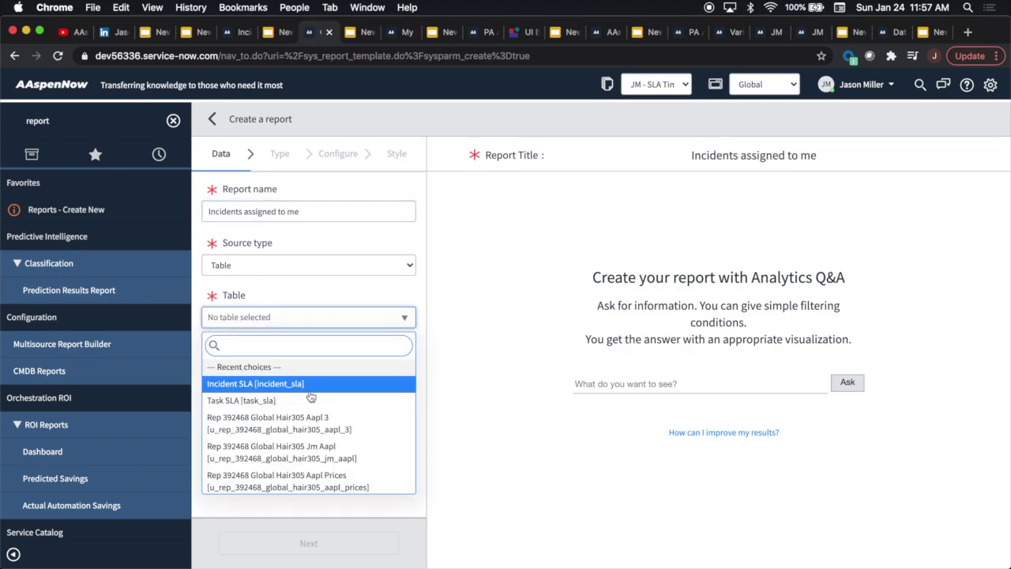
pyautogui.click(287, 386)
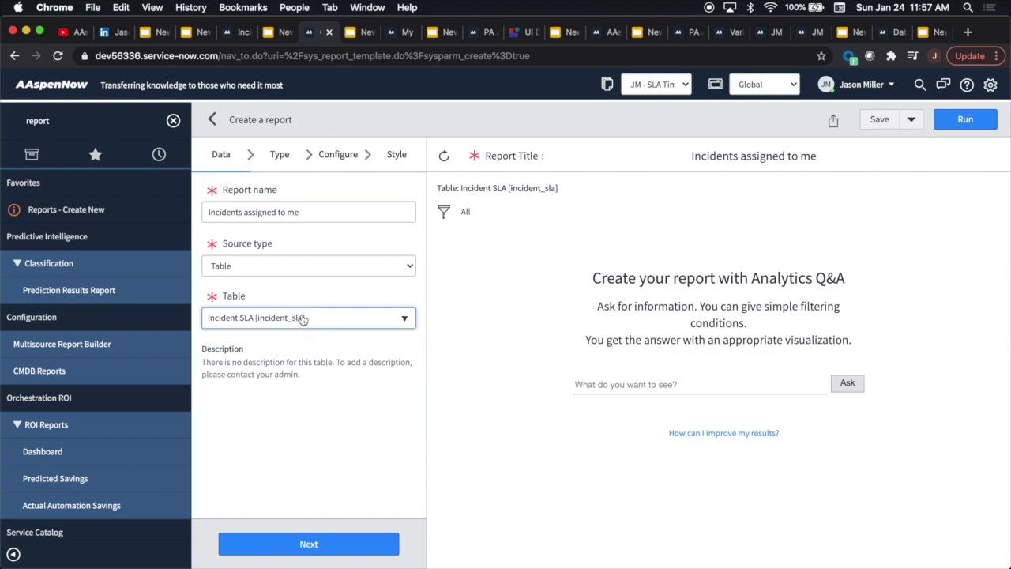
# Step: Generate a report from the Analytics Q&A question "incidents assigned to me" and look through the resulting incident list
pyautogui.click(605, 383)
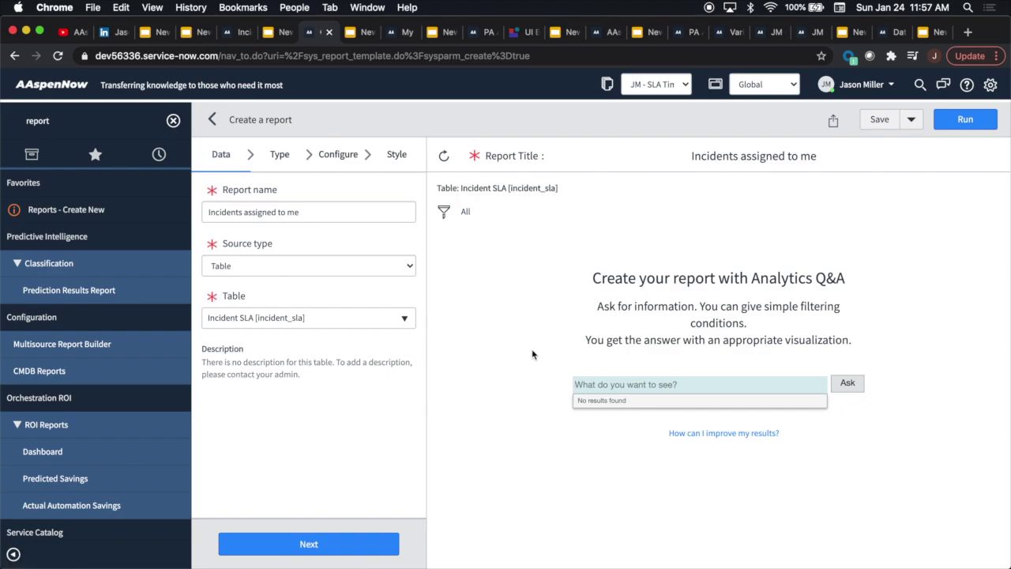
pyautogui.write('incidents')
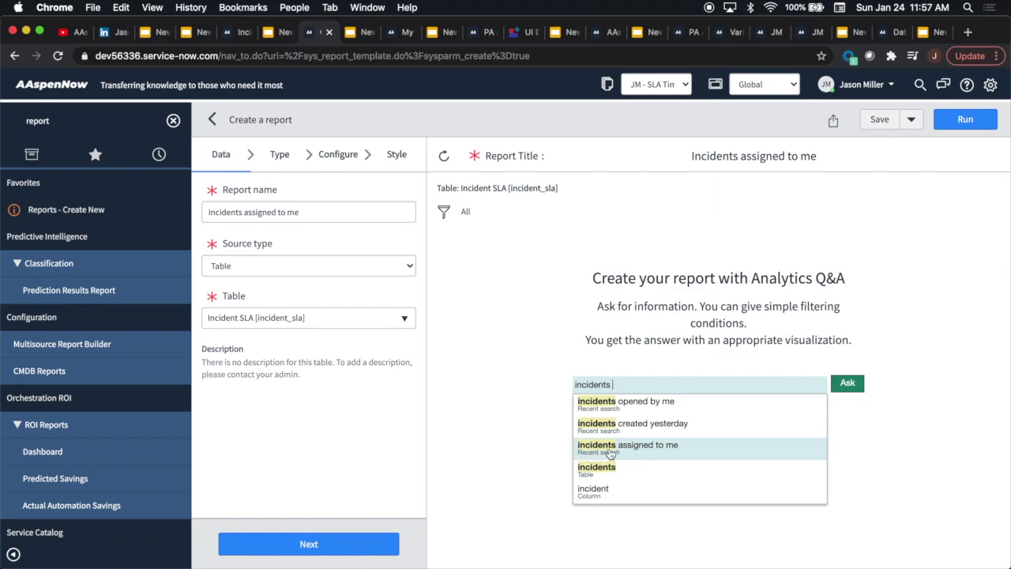
pyautogui.click(660, 448)
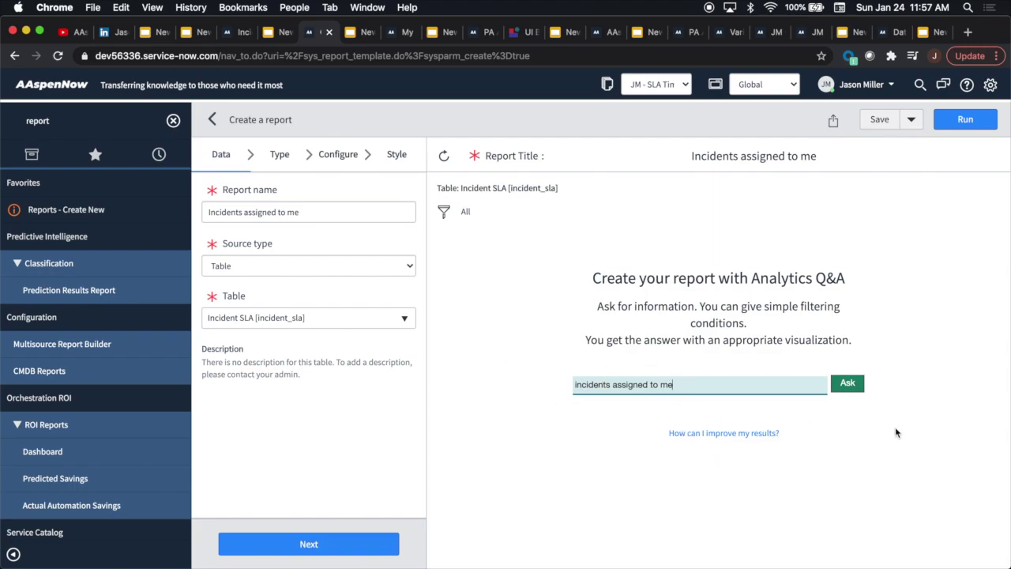
pyautogui.click(844, 384)
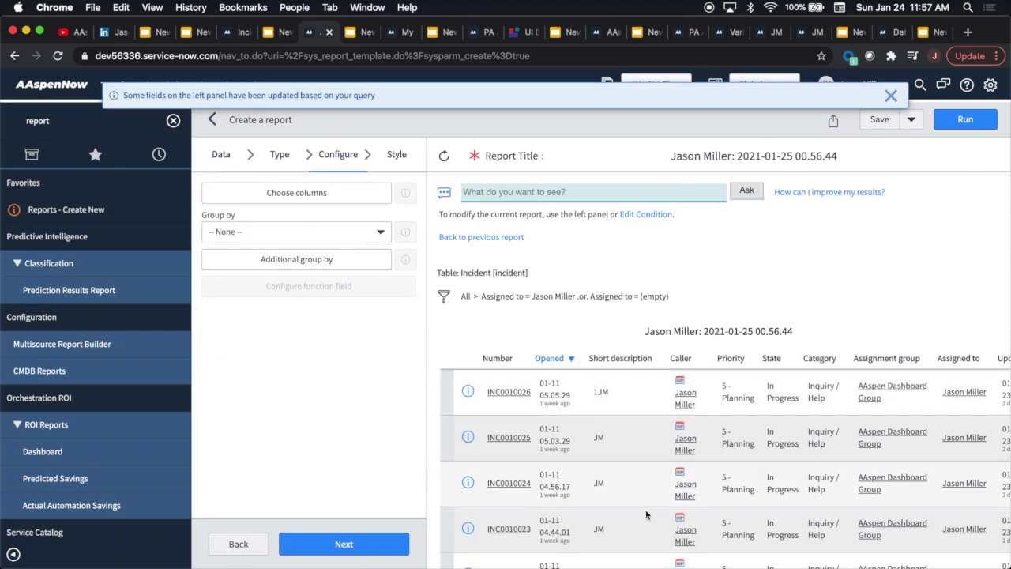
pyautogui.scroll(-5, 868, 316)
pyautogui.scroll(5, 832, 281)
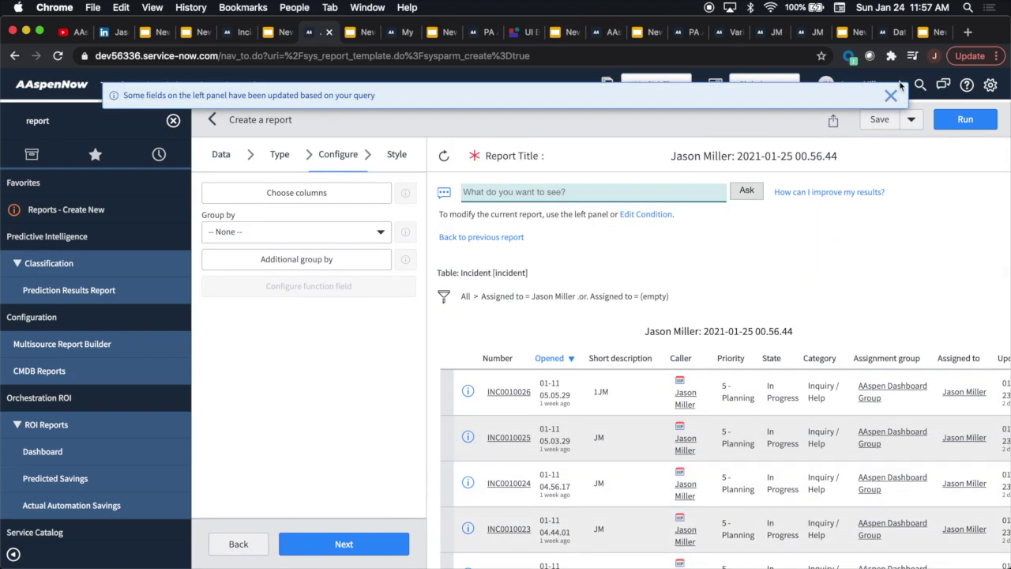
pyautogui.click(890, 94)
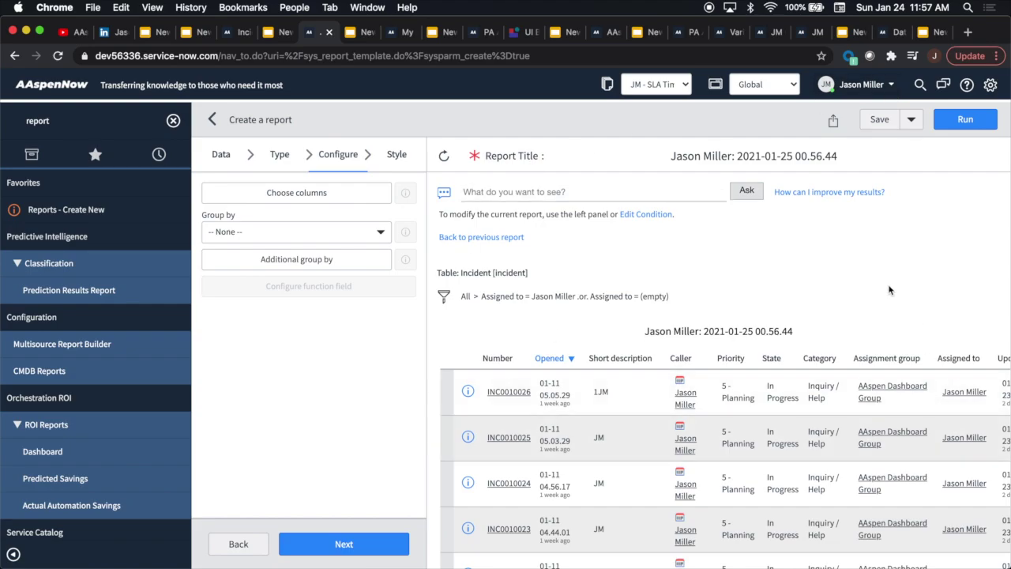
pyautogui.scroll(-3, 890, 289)
pyautogui.scroll(3, 890, 289)
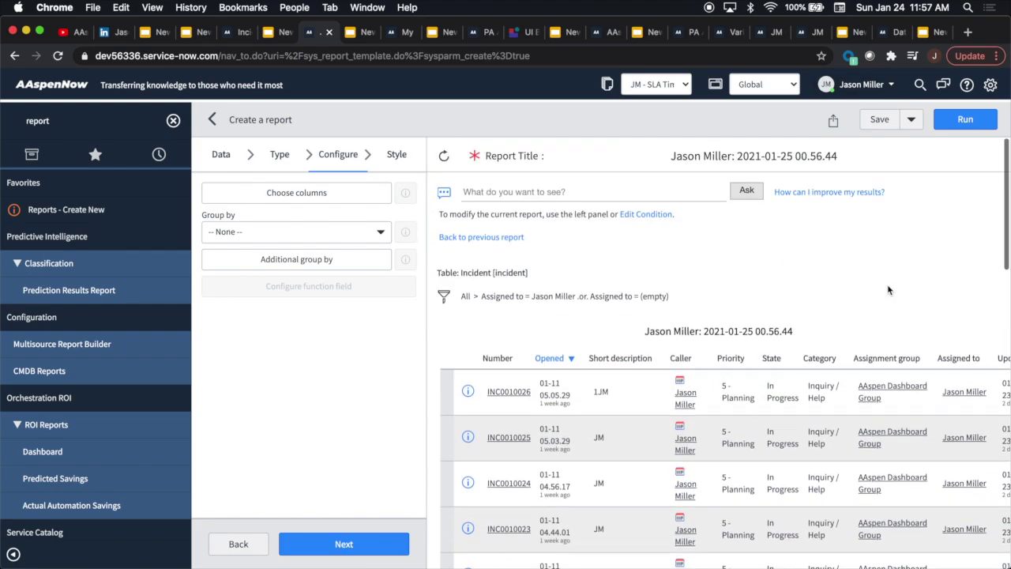
# Step: Show the Reports - Value formatting slide, and open the Average business elapsed time - P1 report for editing from My Personal SLA Dashboard
pyautogui.click(356, 38)
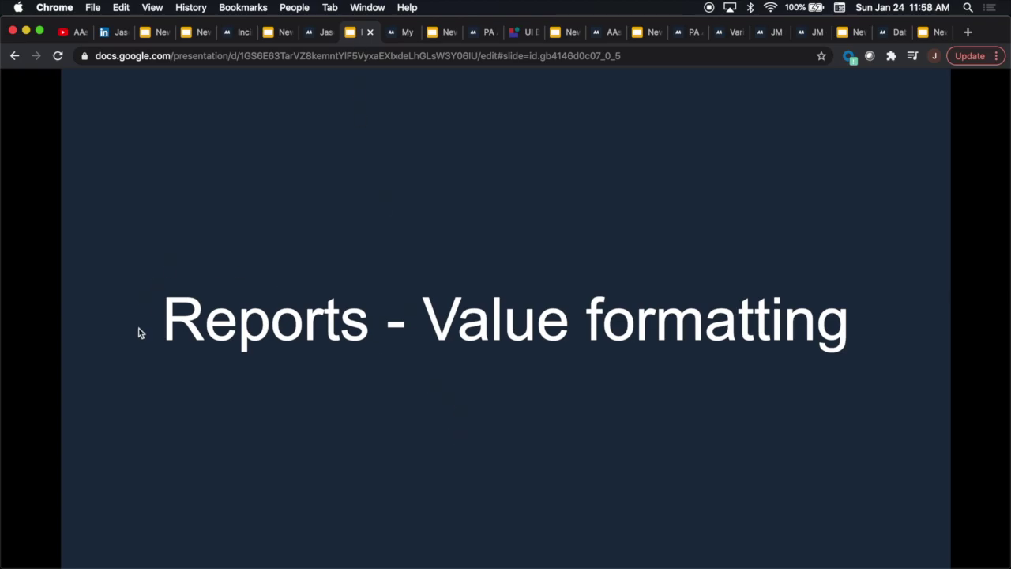
pyautogui.moveTo(585, 278)
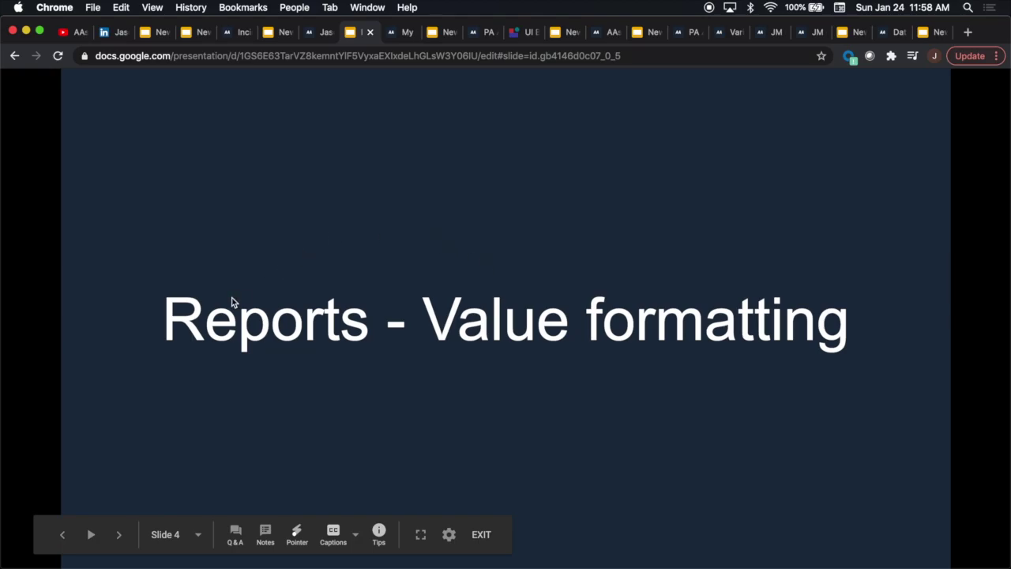
pyautogui.click(391, 33)
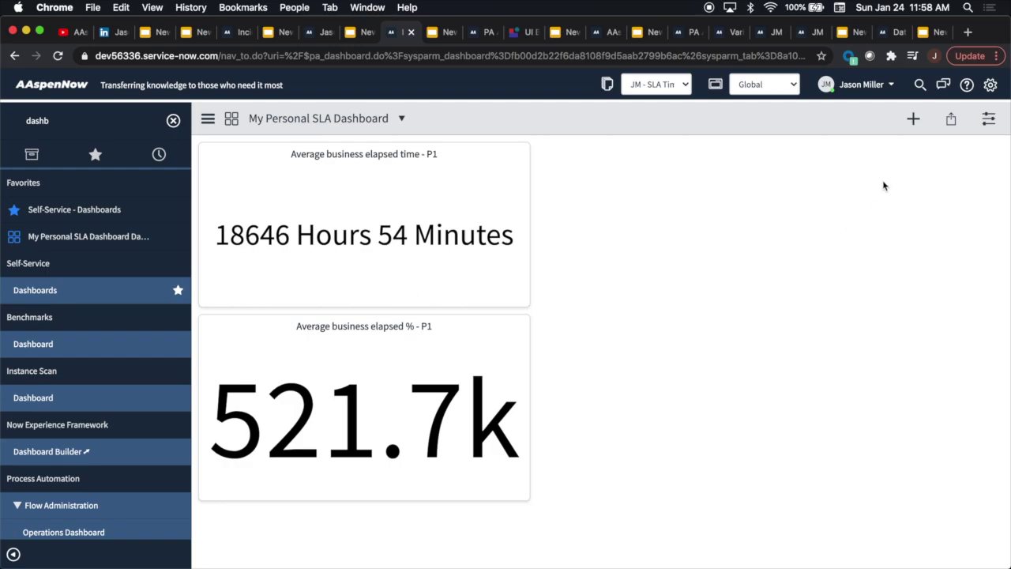
pyautogui.click(913, 119)
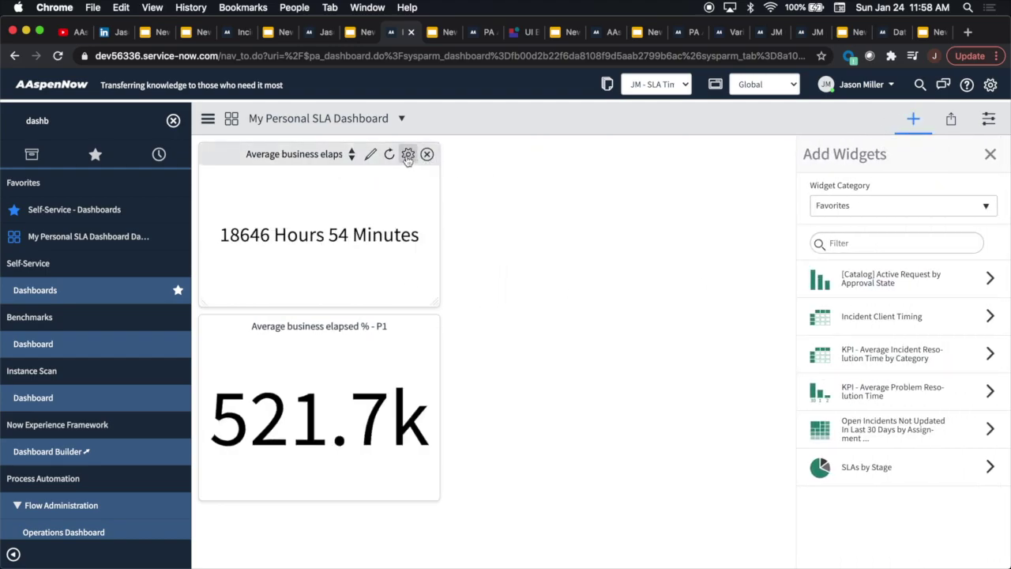
pyautogui.click(371, 155)
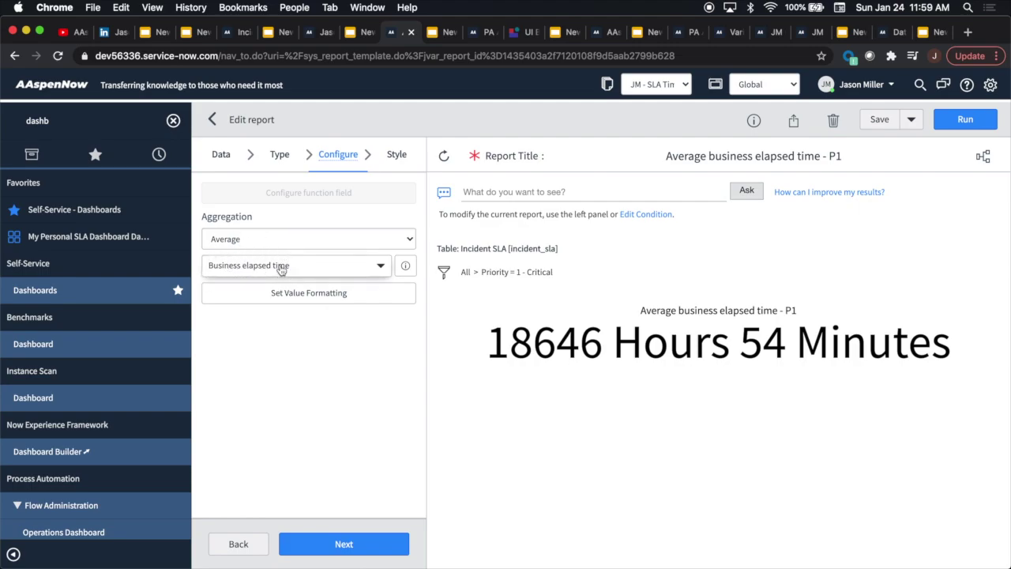
# Step: Review the fields available for the Average aggregation and check the report's data source
pyautogui.click(381, 266)
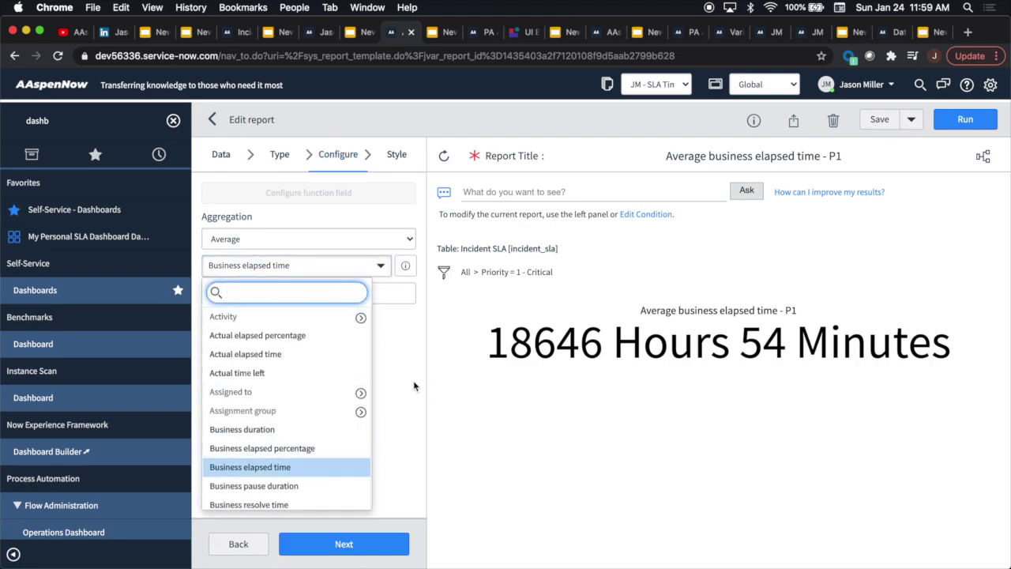
pyautogui.click(393, 353)
pyautogui.click(220, 152)
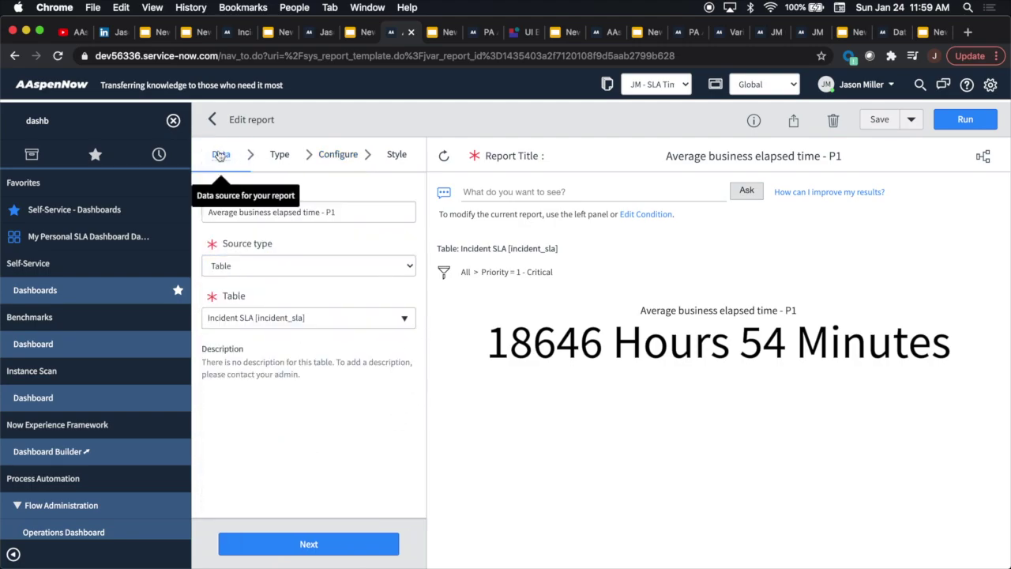
pyautogui.click(337, 154)
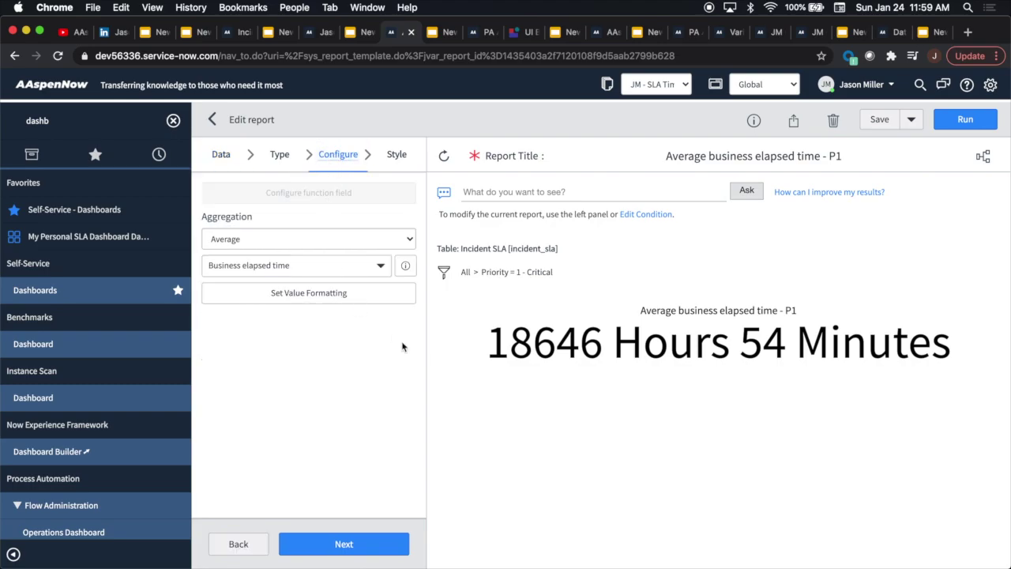
# Step: Open the value formatting for Business elapsed time and review the maximum duration unit choices
pyautogui.click(308, 293)
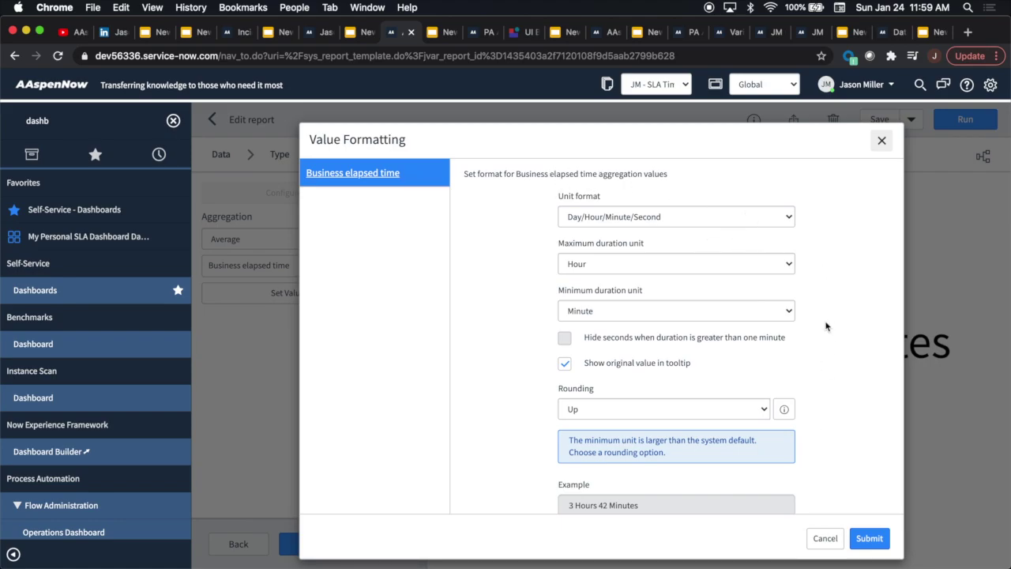
pyautogui.scroll(-1, 827, 314)
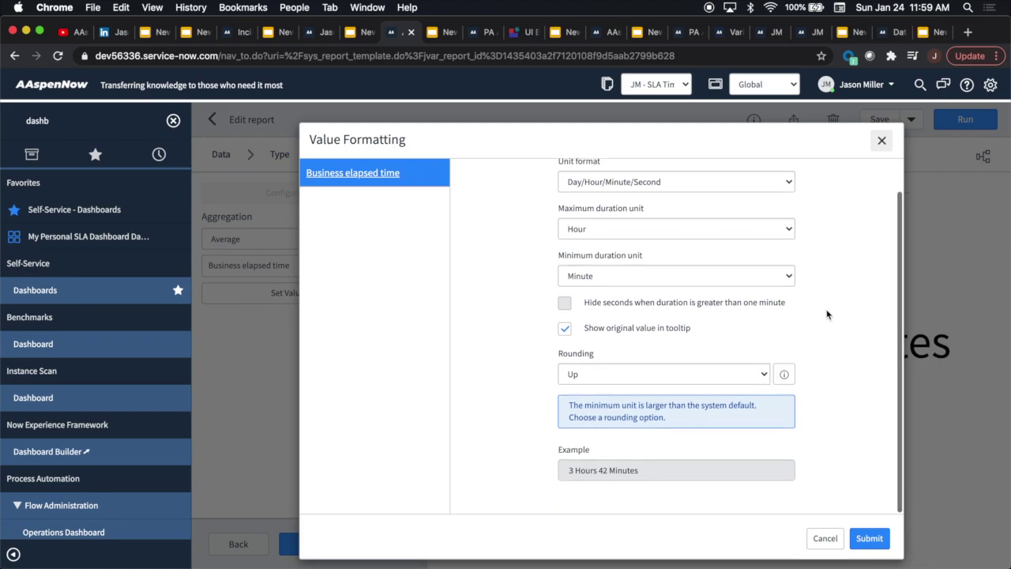
pyautogui.click(636, 226)
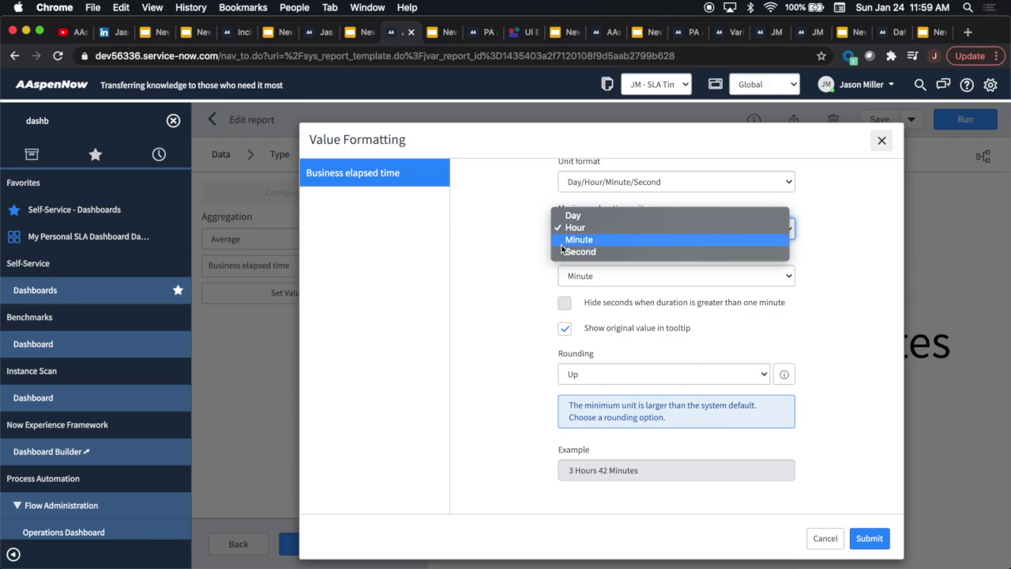
pyautogui.click(502, 251)
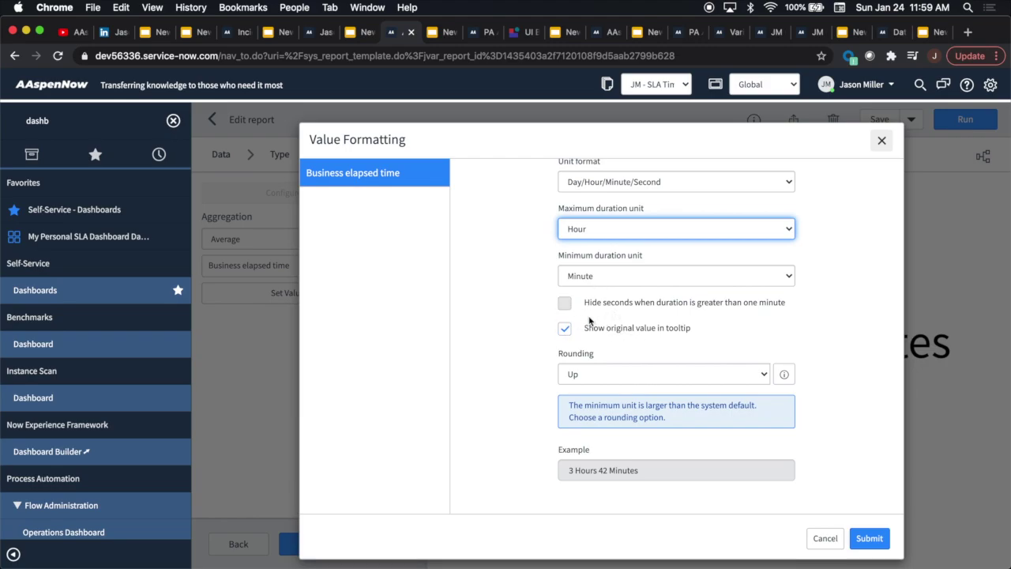
# Step: Try Second as the minimum duration unit, set it back to Minute, and cancel the value formatting
pyautogui.click(608, 280)
pyautogui.click(604, 287)
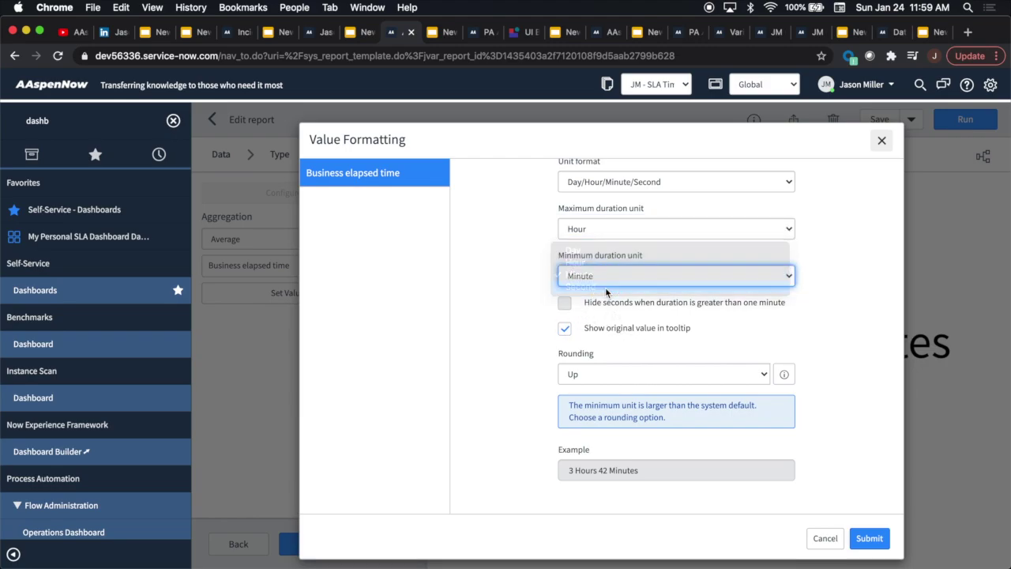
pyautogui.click(598, 309)
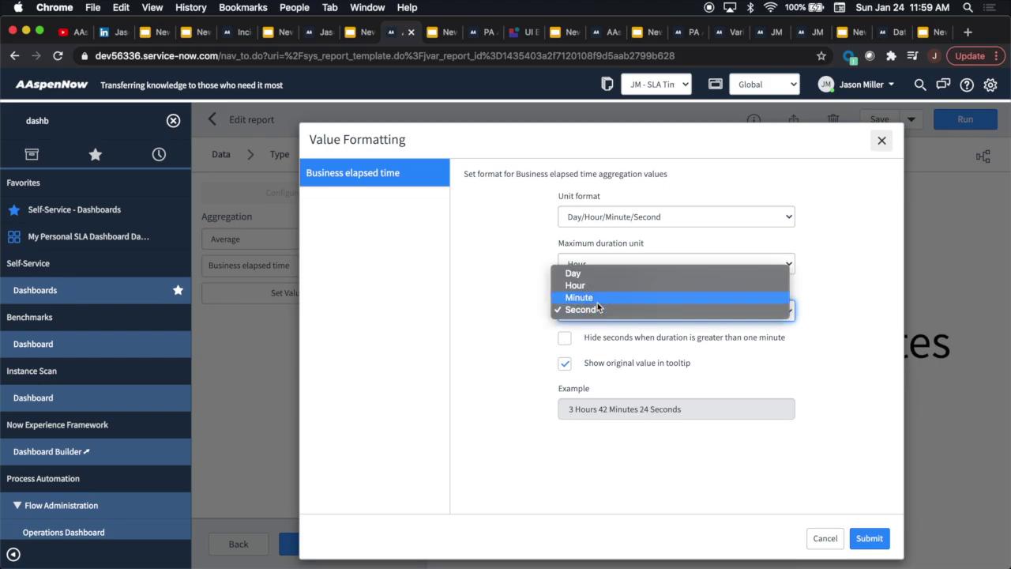
pyautogui.click(591, 303)
pyautogui.scroll(-1, 548, 427)
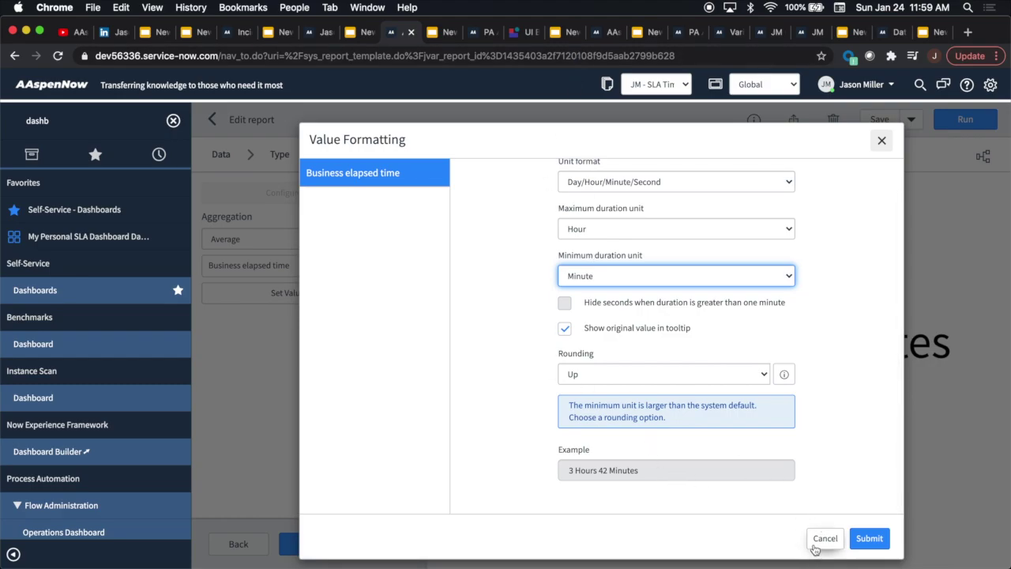
pyautogui.scroll(2, 704, 477)
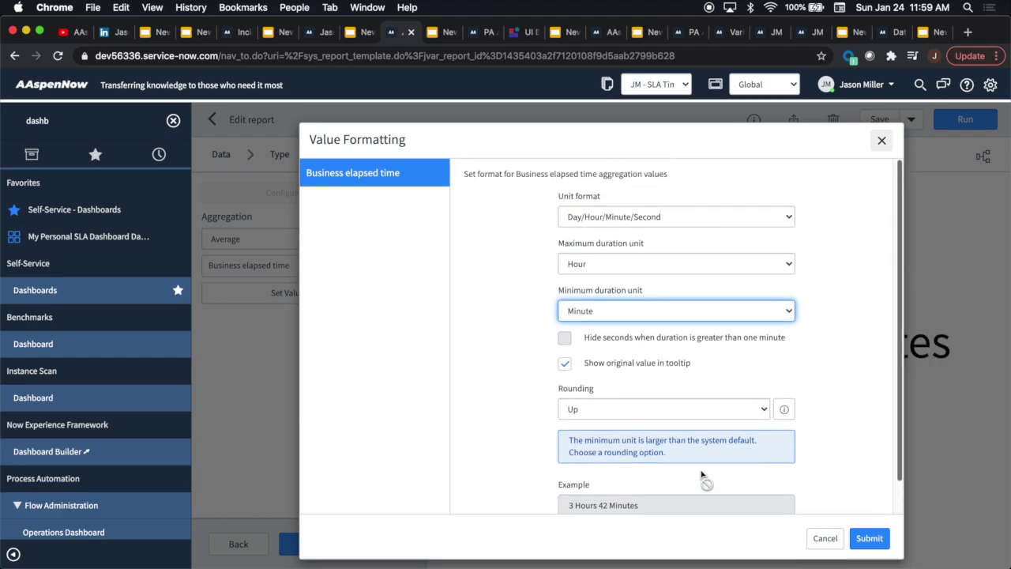
pyautogui.click(829, 540)
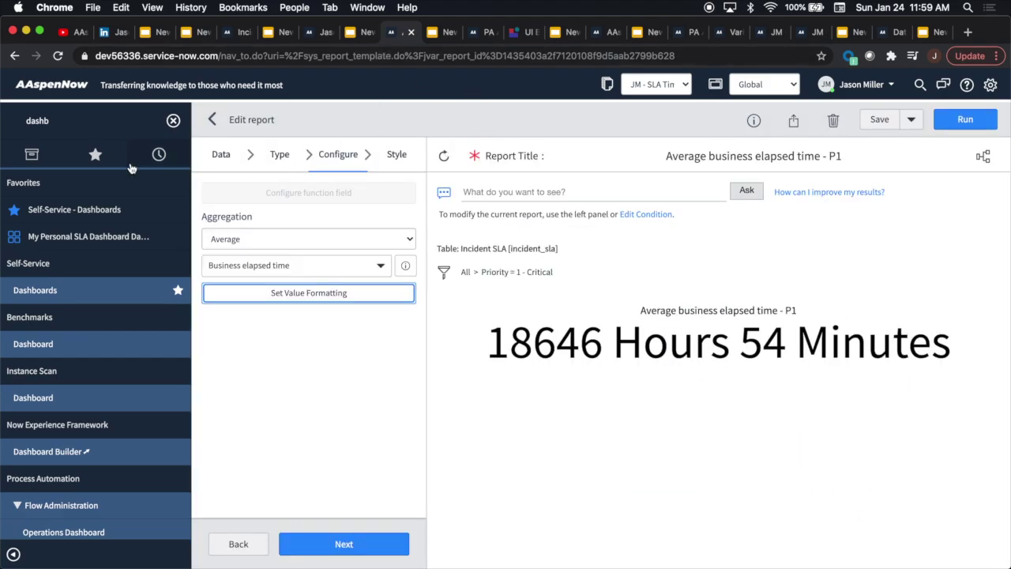
# Step: Return to My Personal SLA Dashboard and open the value formatting of the Average business elapsed % - P1 report
pyautogui.click(43, 247)
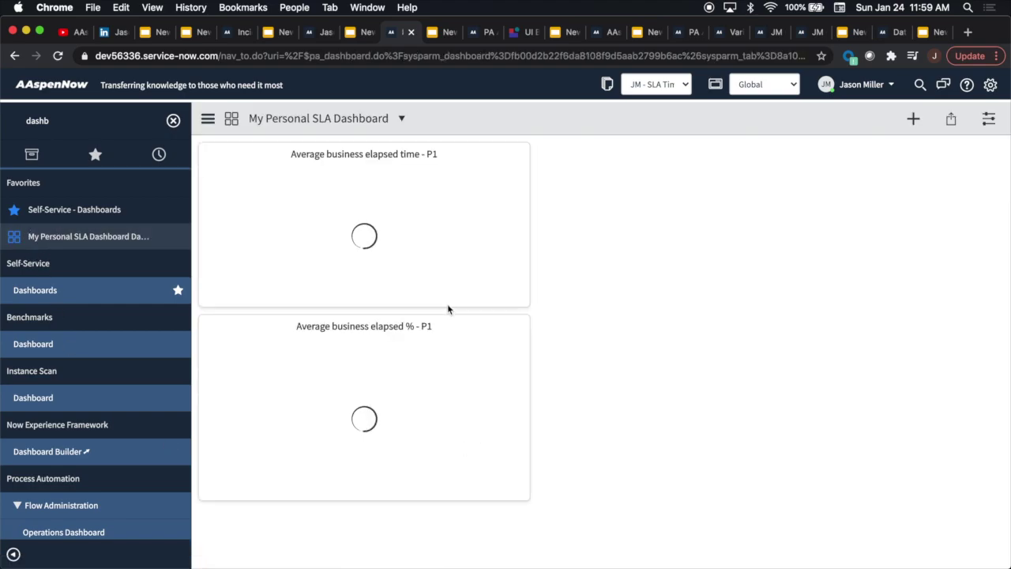
pyautogui.click(913, 118)
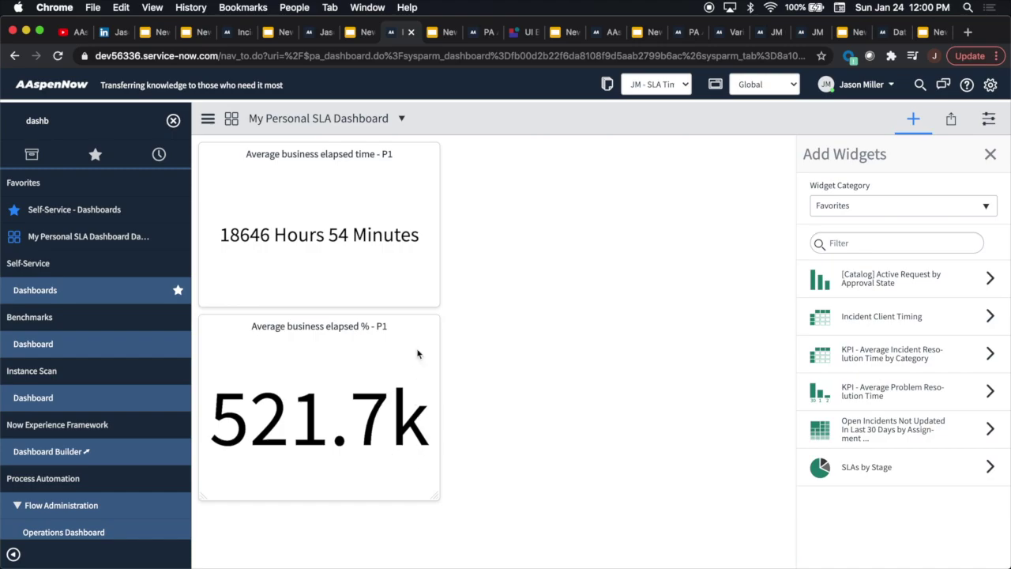
pyautogui.moveTo(402, 327)
pyautogui.click(370, 327)
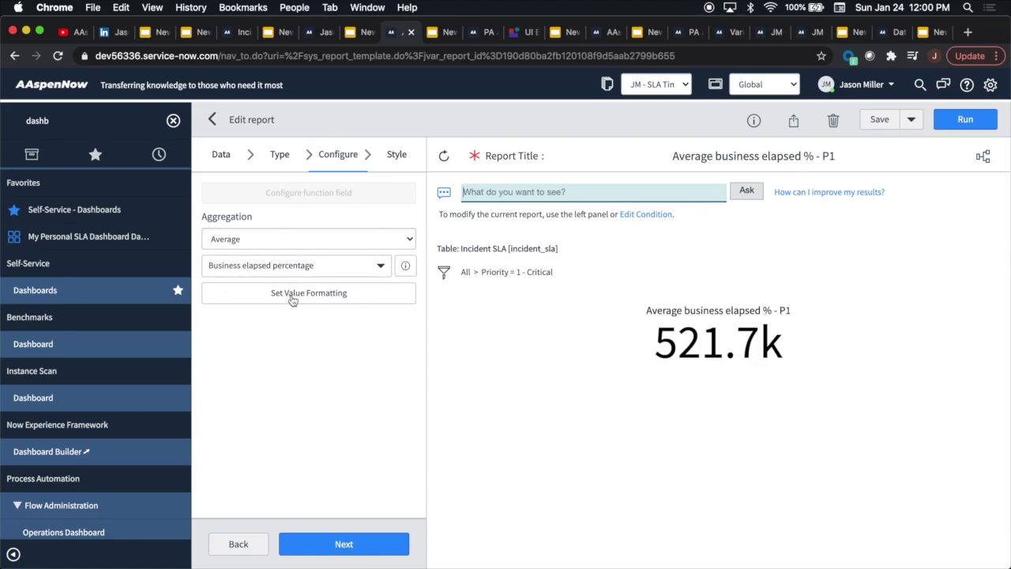
pyautogui.click(353, 298)
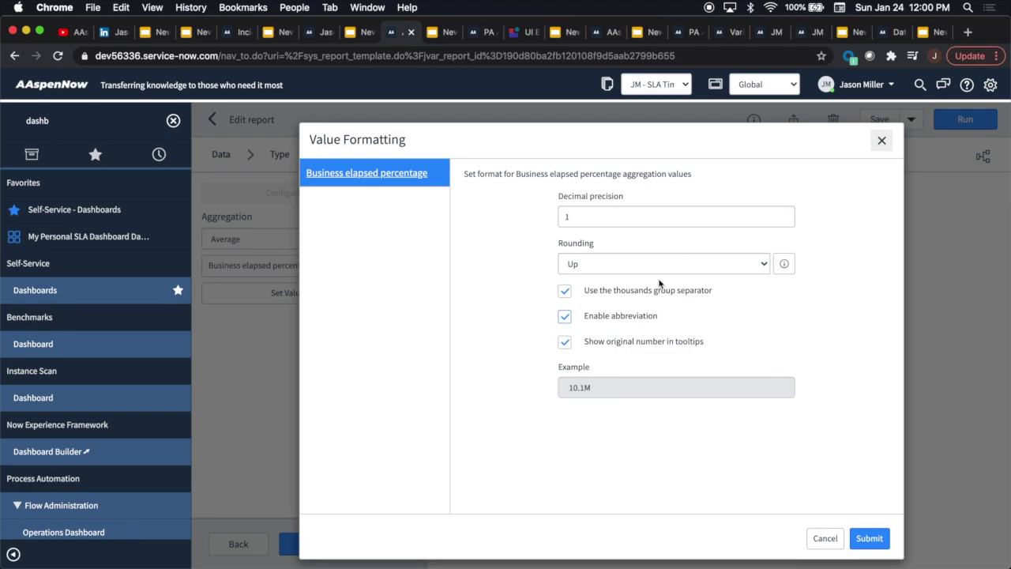
# Step: Try 2 as the decimal precision for Business elapsed percentage and set it back to 1
pyautogui.click(599, 220)
pyautogui.press('BackSpace')
pyautogui.write('2')
pyautogui.press('BackSpace')
pyautogui.write('0')
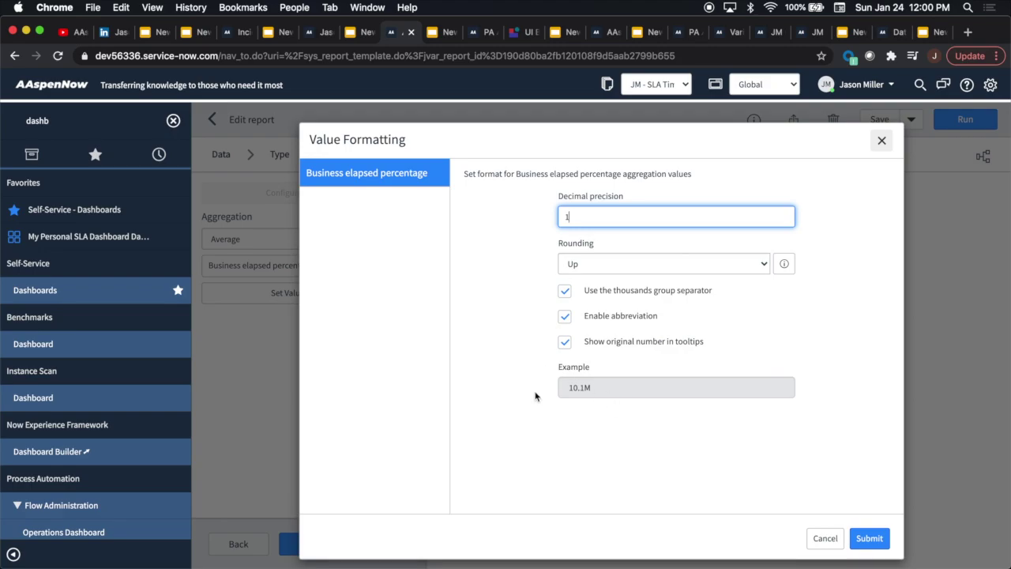
# Step: Switch abbreviation, original-number tooltips and the thousands group separator off and on again, and submit the value formatting
pyautogui.click(563, 320)
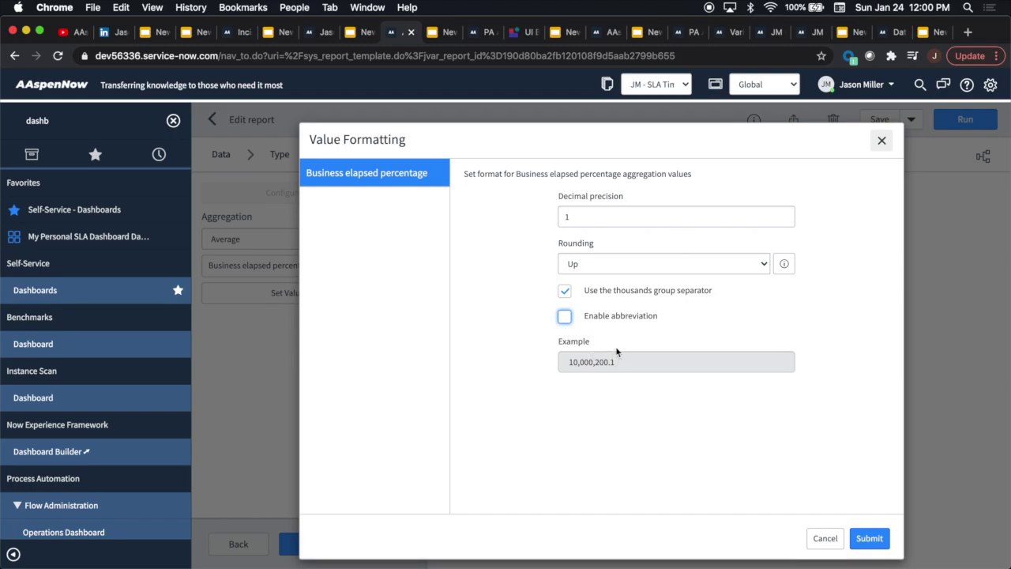
pyautogui.click(564, 318)
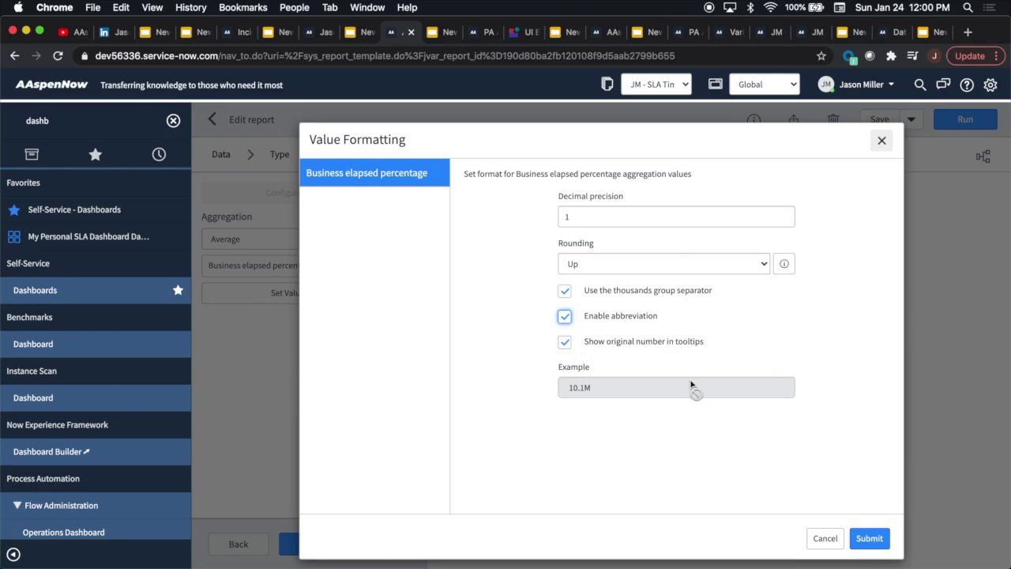
pyautogui.click(566, 342)
pyautogui.click(570, 344)
pyautogui.click(566, 291)
pyautogui.click(564, 291)
pyautogui.click(862, 539)
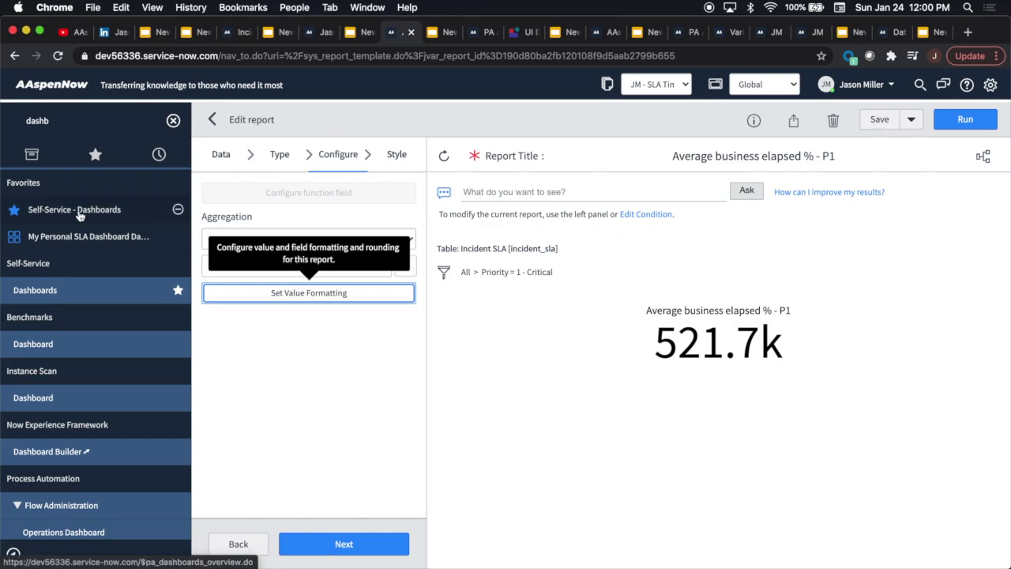
# Step: Return to My Personal SLA Dashboard and inspect the original values in the tooltips of both P1 widgets
pyautogui.click(75, 236)
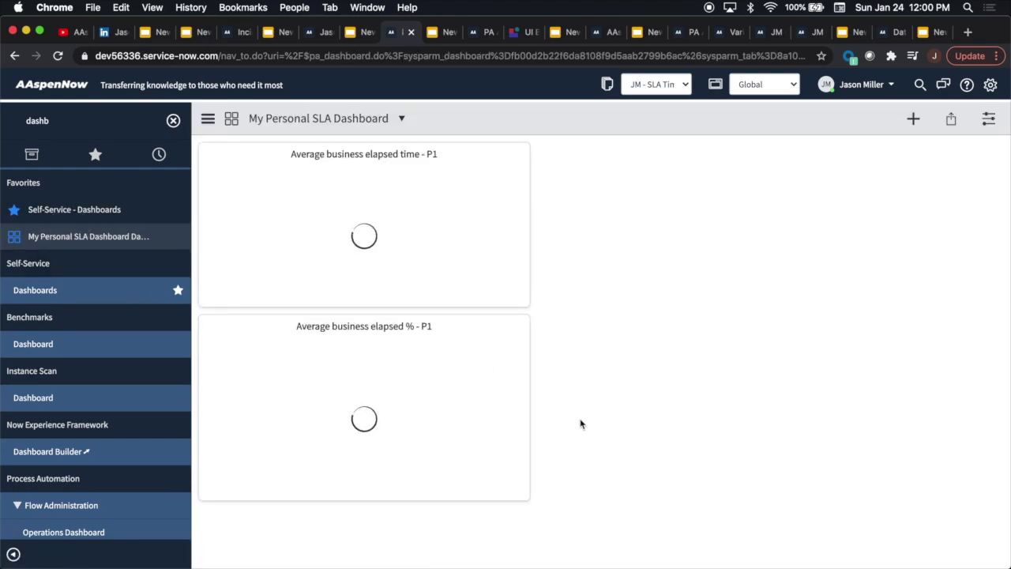
pyautogui.moveTo(316, 235)
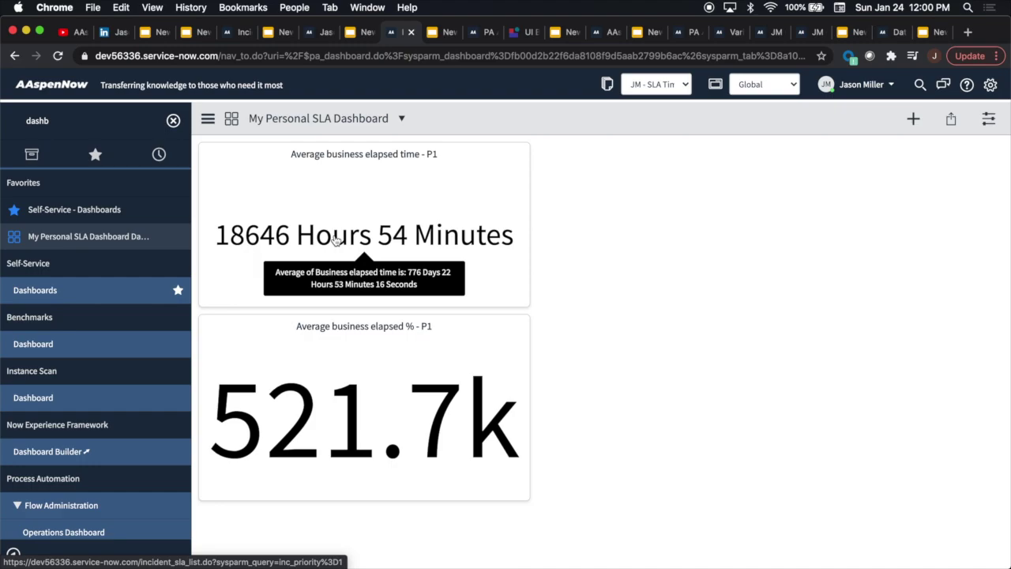
pyautogui.moveTo(395, 442)
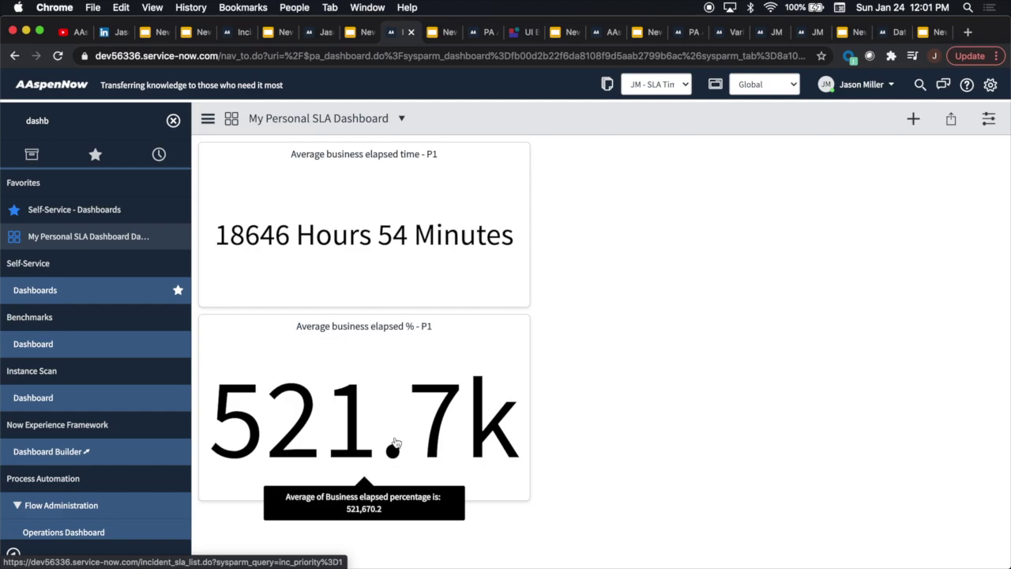
# Step: Show the UI Builder slide and its navigator entry, and look over the My experiences list and Help section in UI Builder
pyautogui.click(436, 38)
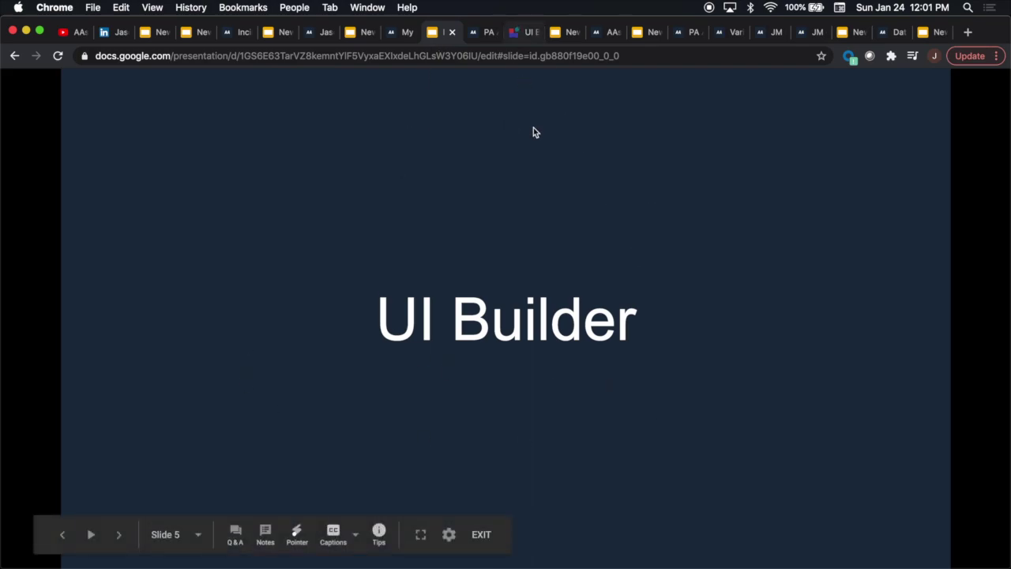
pyautogui.click(478, 33)
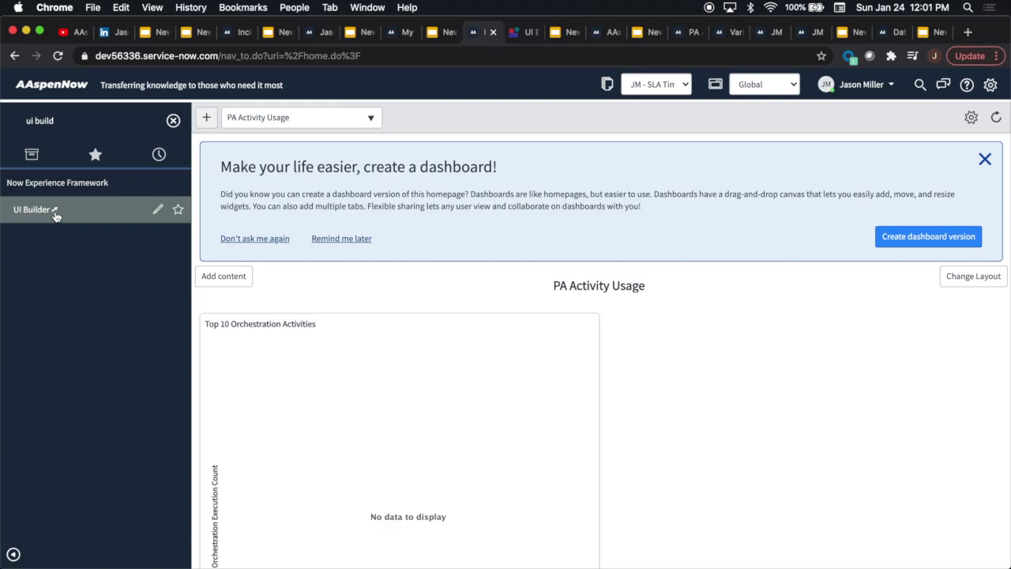
pyautogui.click(521, 32)
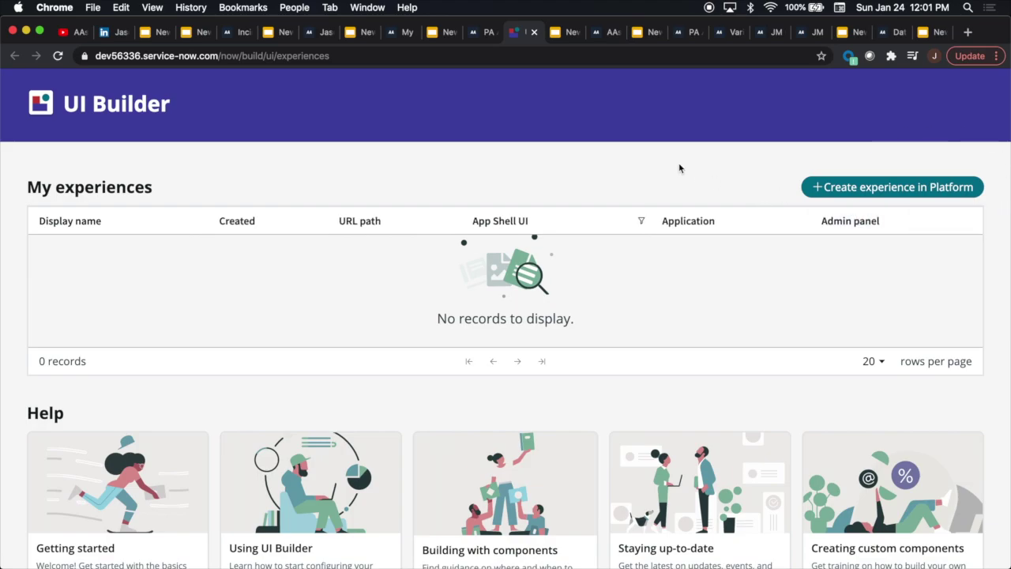
pyautogui.scroll(-2, 672, 121)
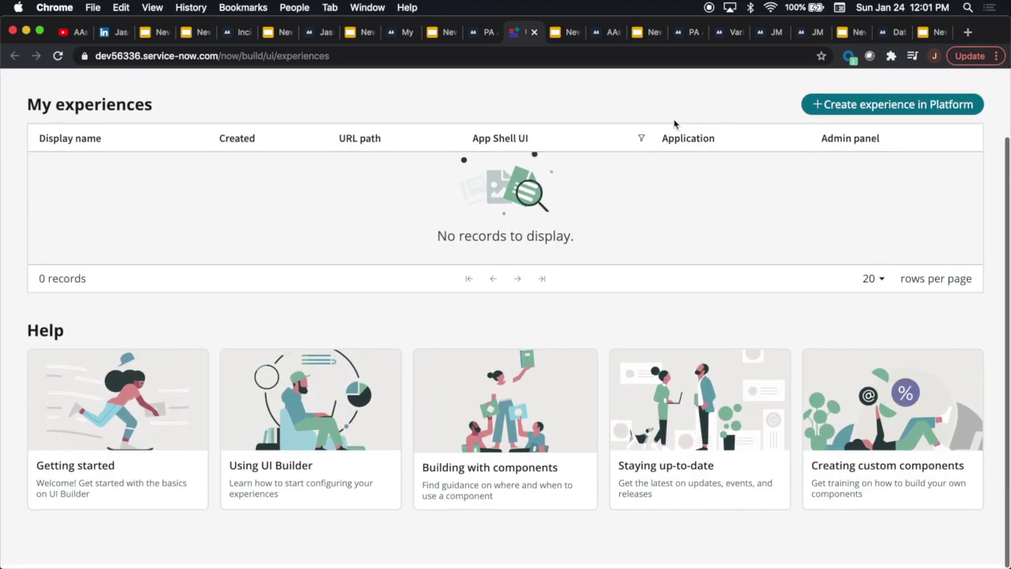
pyautogui.scroll(2, 137, 164)
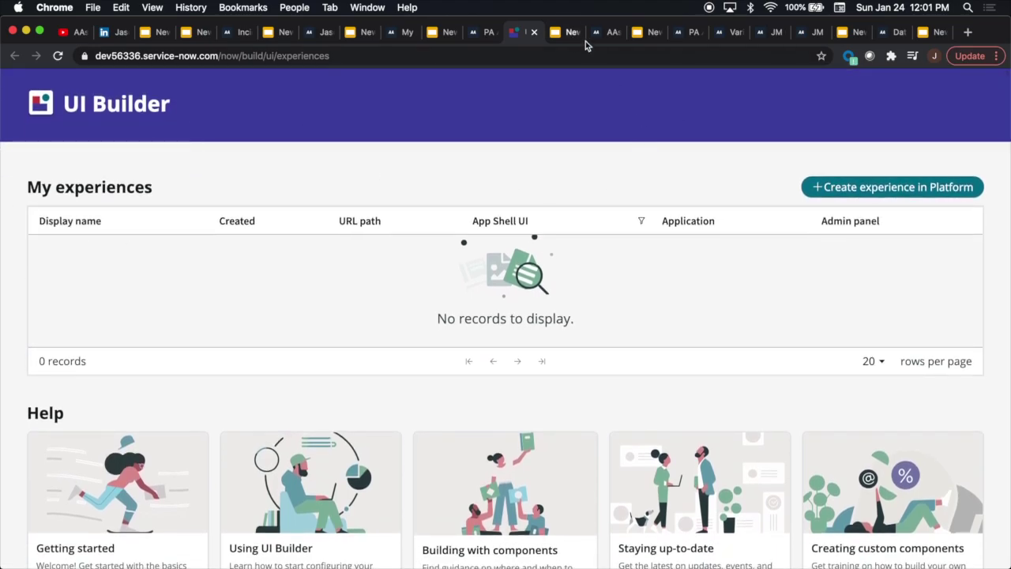
# Step: Show the Universal Request configuration of the AAspen Universal Request record producer and switch Requires Additional Review on and off
pyautogui.click(563, 39)
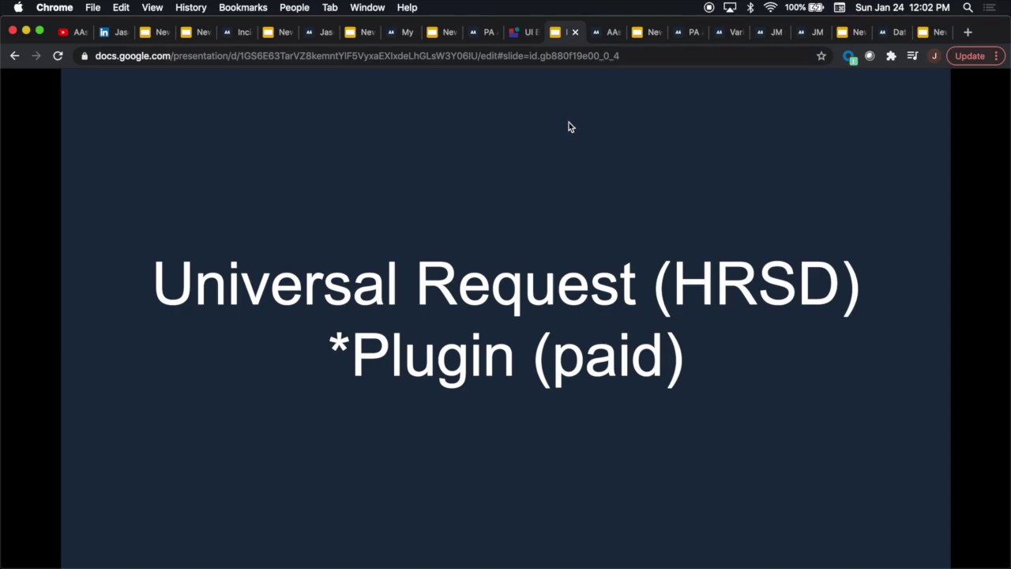
pyautogui.click(598, 33)
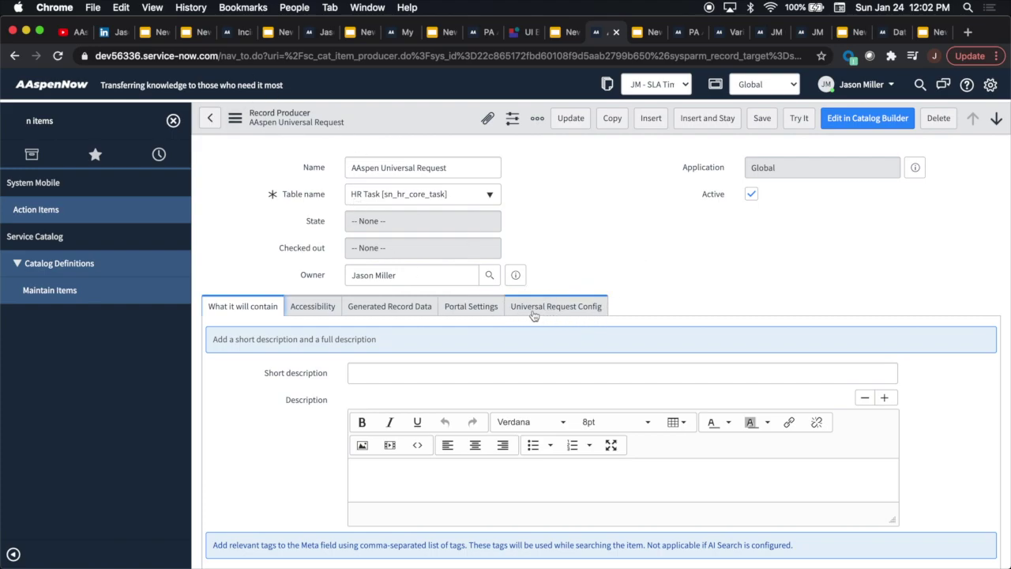
pyautogui.click(561, 312)
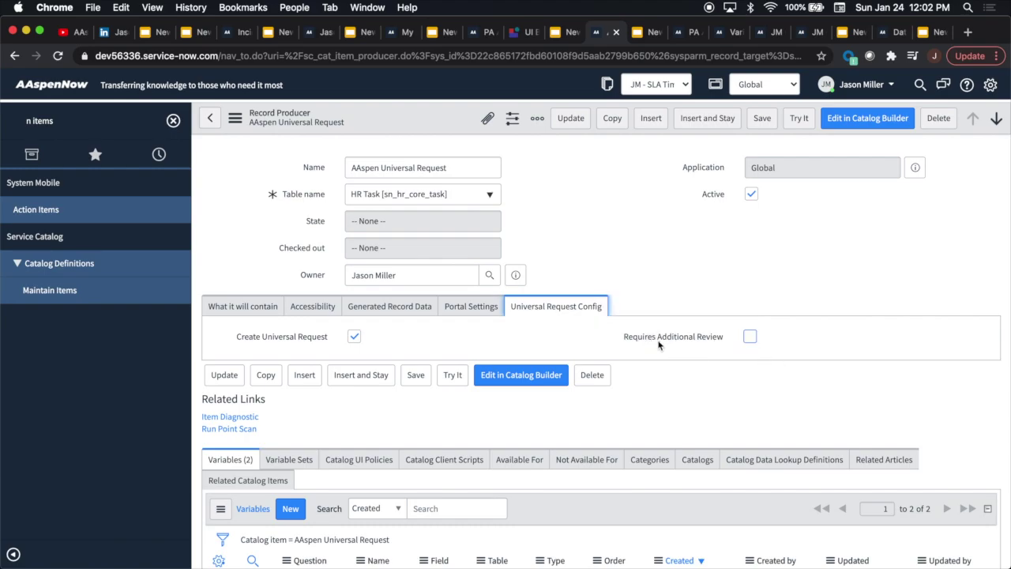
pyautogui.click(750, 337)
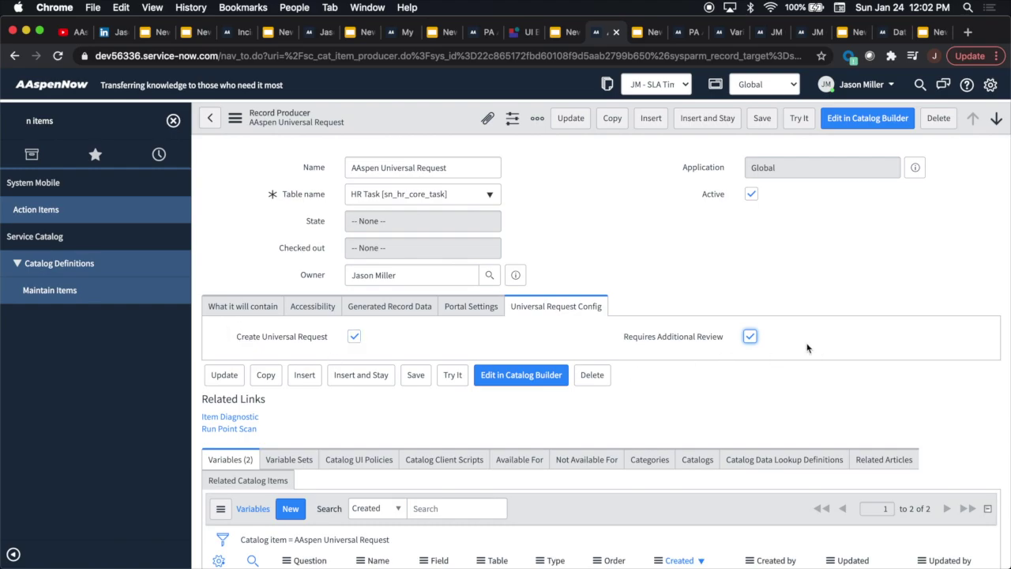
pyautogui.click(750, 336)
# Step: Look over the record producer's variables and browse the application scopes down to the Universal Request: Reporting entry
pyautogui.scroll(-2, 377, 344)
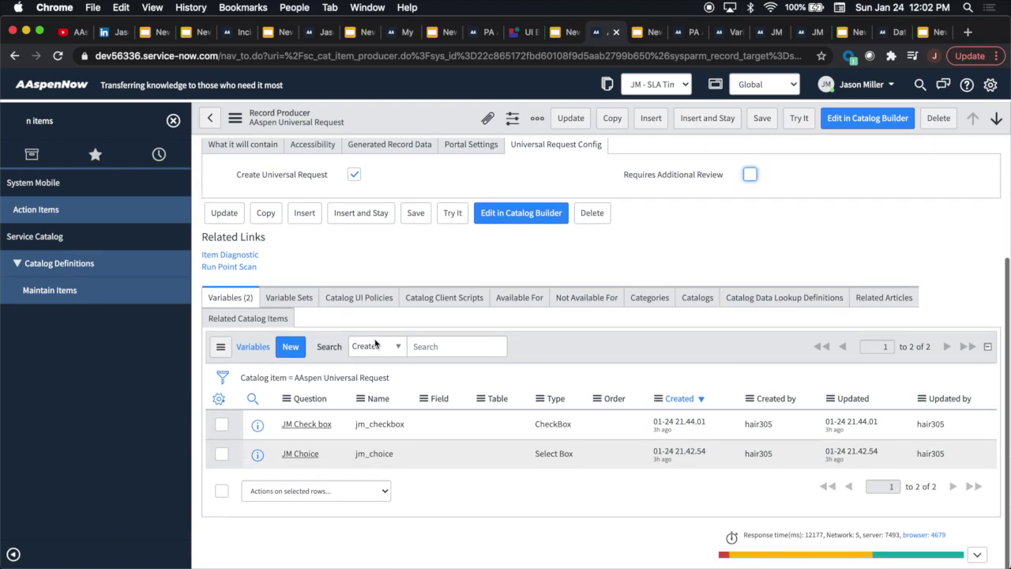
pyautogui.scroll(2, 377, 345)
pyautogui.click(783, 87)
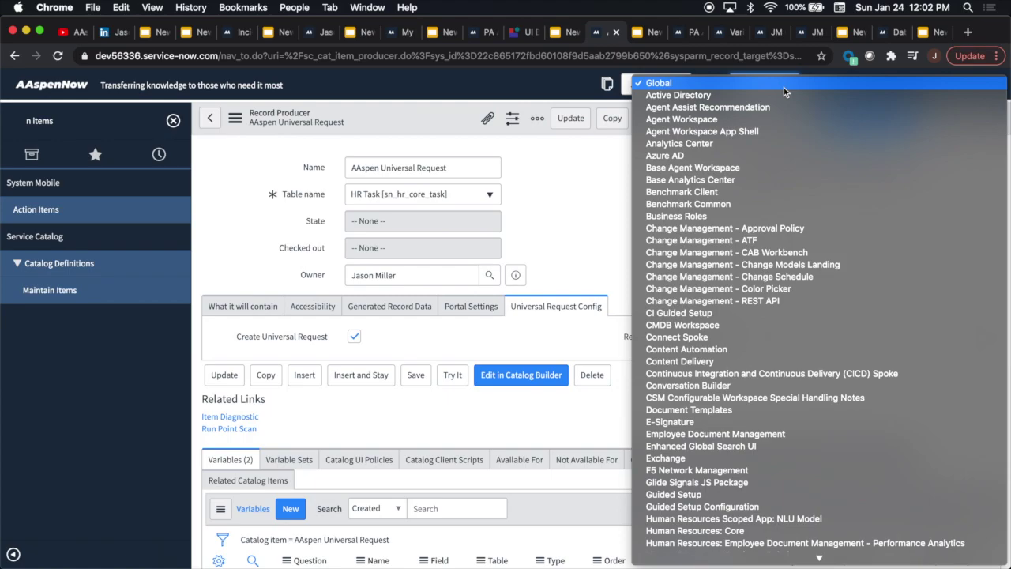
pyautogui.scroll(-10, 778, 445)
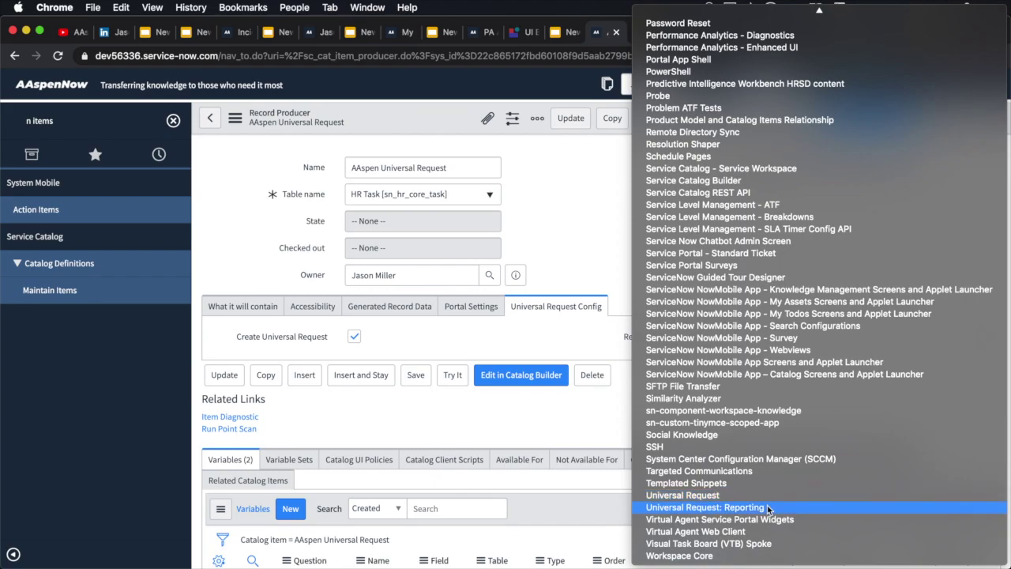
pyautogui.click(709, 507)
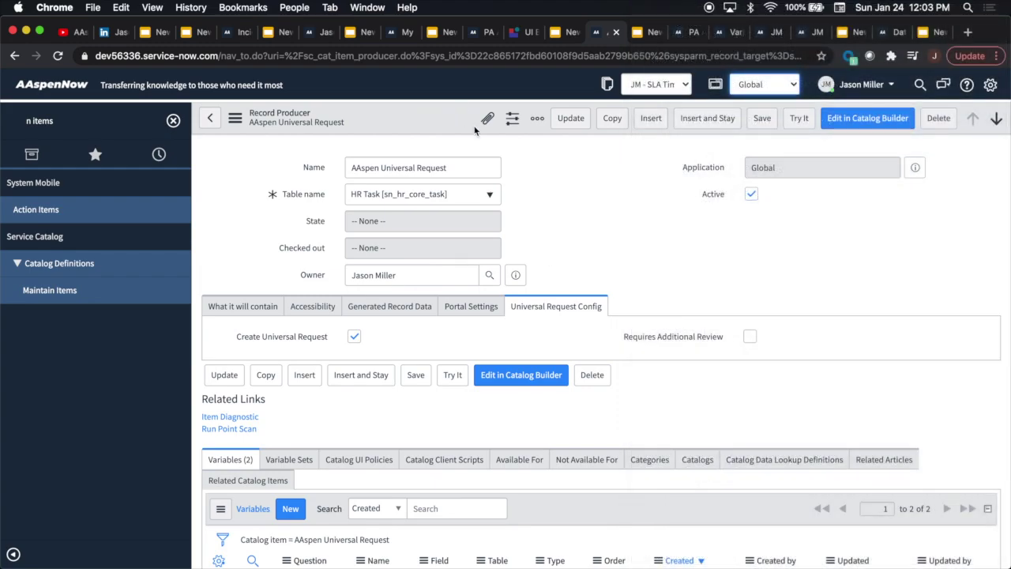
# Step: Show the SC Variables slide and view the catalog variables list with the JM Check box and JM Choice records
pyautogui.click(645, 36)
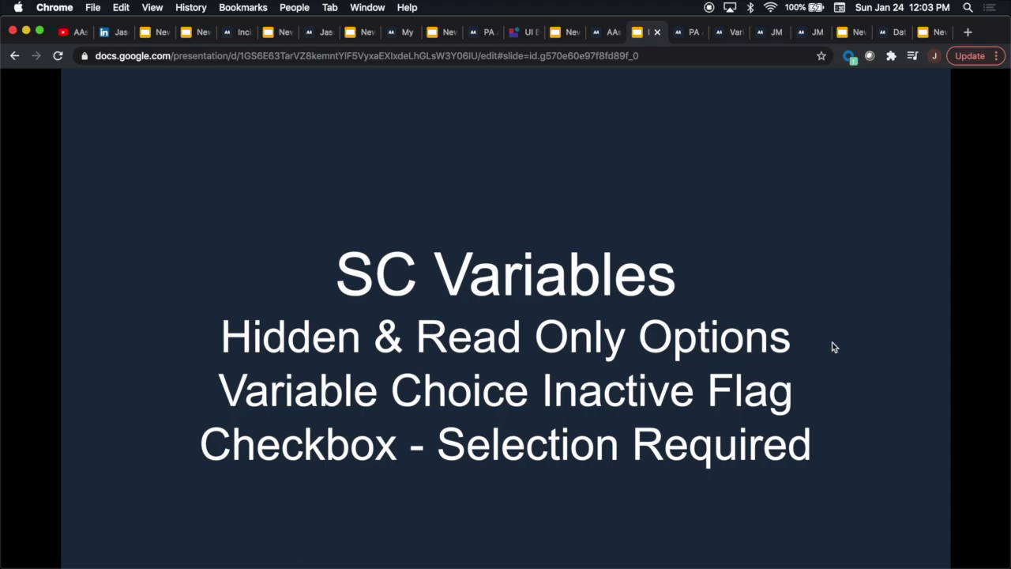
pyautogui.click(685, 34)
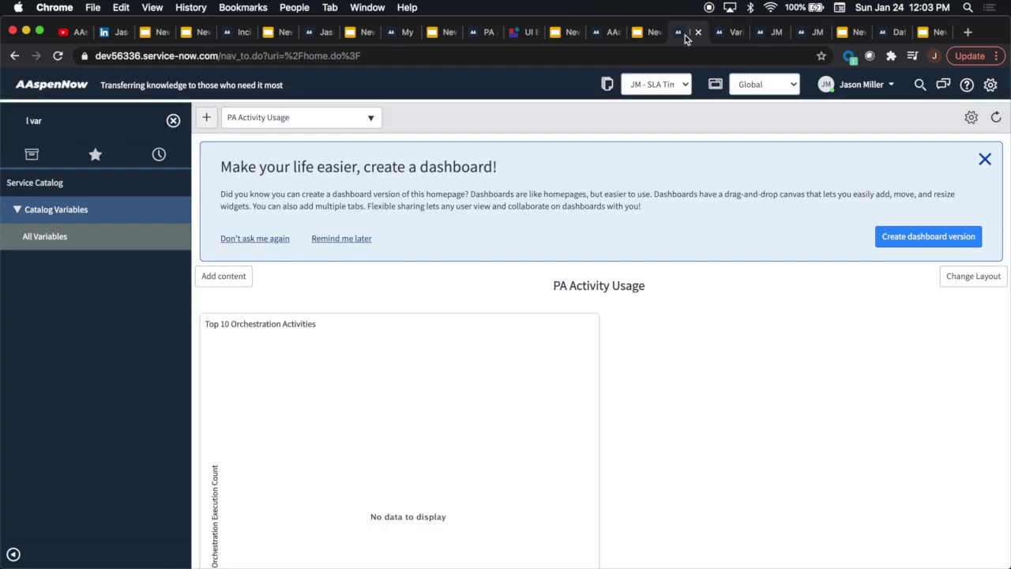
pyautogui.click(721, 37)
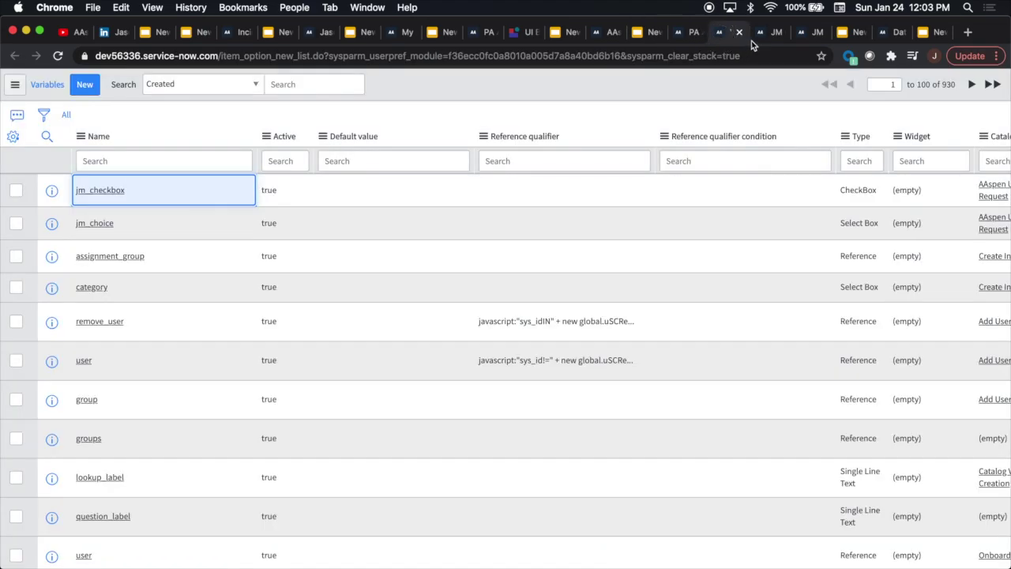
pyautogui.click(756, 36)
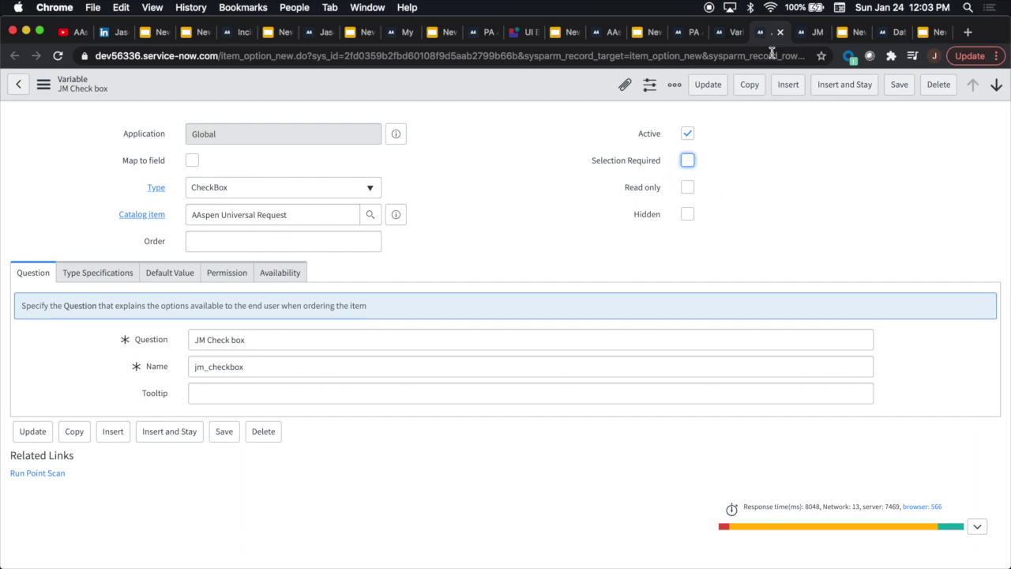
pyautogui.click(805, 33)
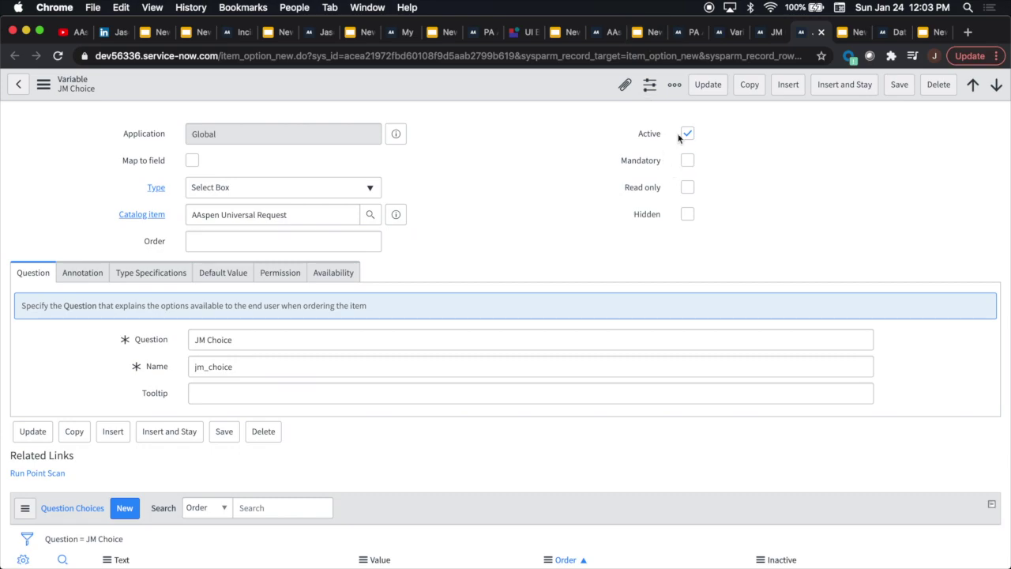
# Step: On the JM Choice variable, try the Read only and Mandatory options one at a time, clearing each again
pyautogui.click(649, 36)
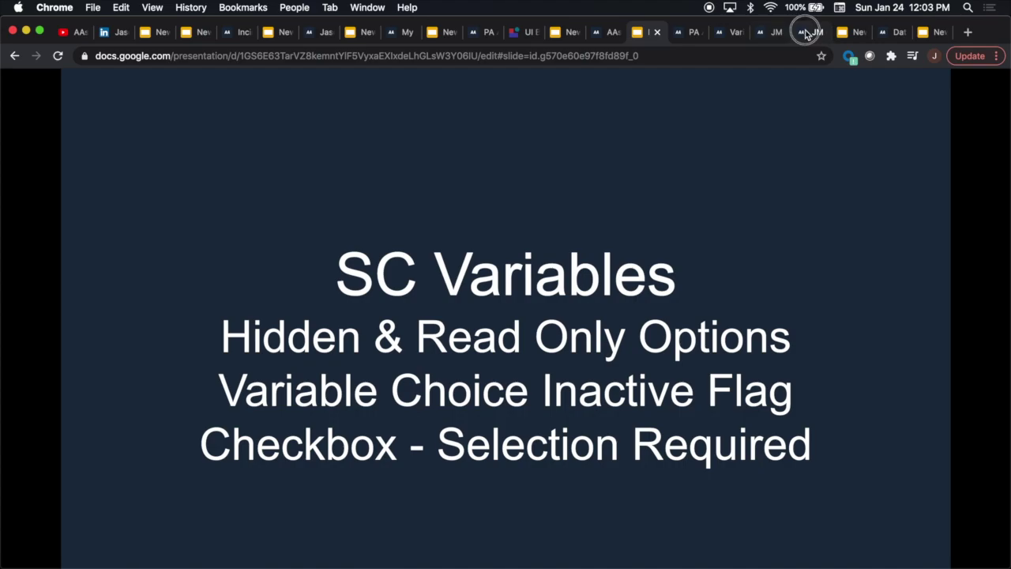
pyautogui.click(800, 35)
pyautogui.click(689, 188)
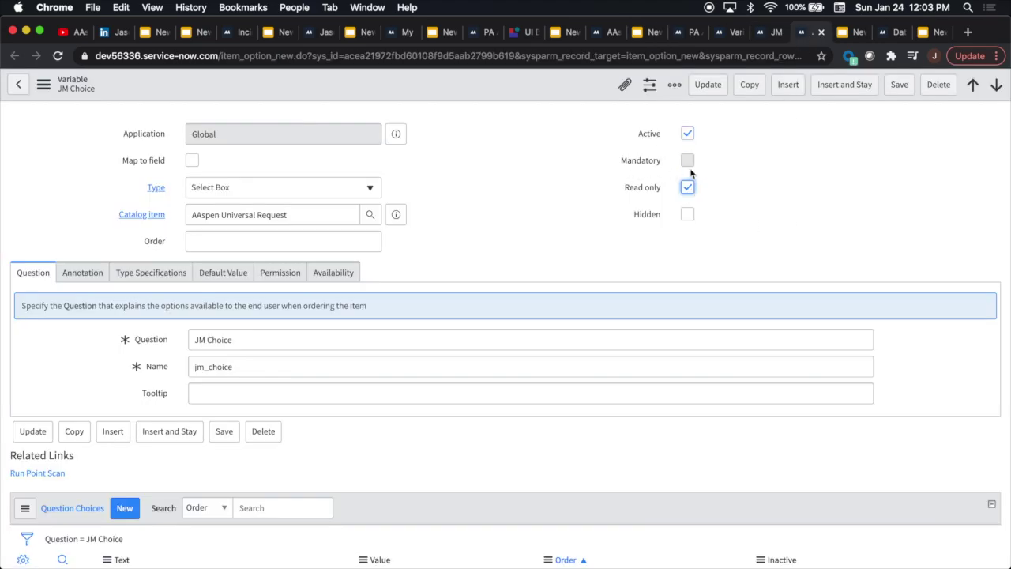
pyautogui.click(692, 188)
pyautogui.click(688, 161)
pyautogui.click(690, 159)
# Step: Revisit the SC Variables slide and variables list, and toggle Selection Required on the JM Check box variable
pyautogui.click(676, 34)
pyautogui.click(637, 33)
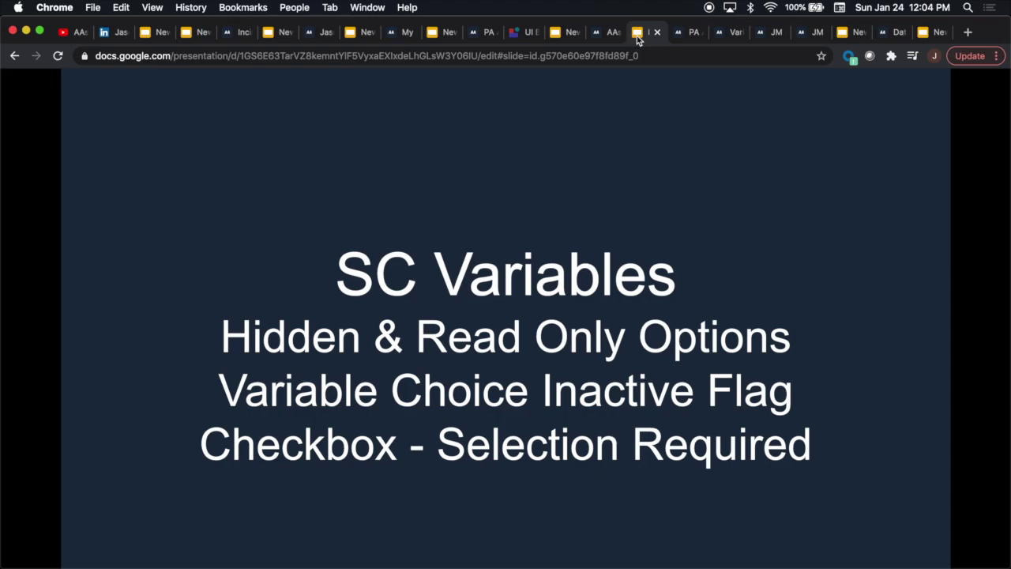
pyautogui.moveTo(837, 332)
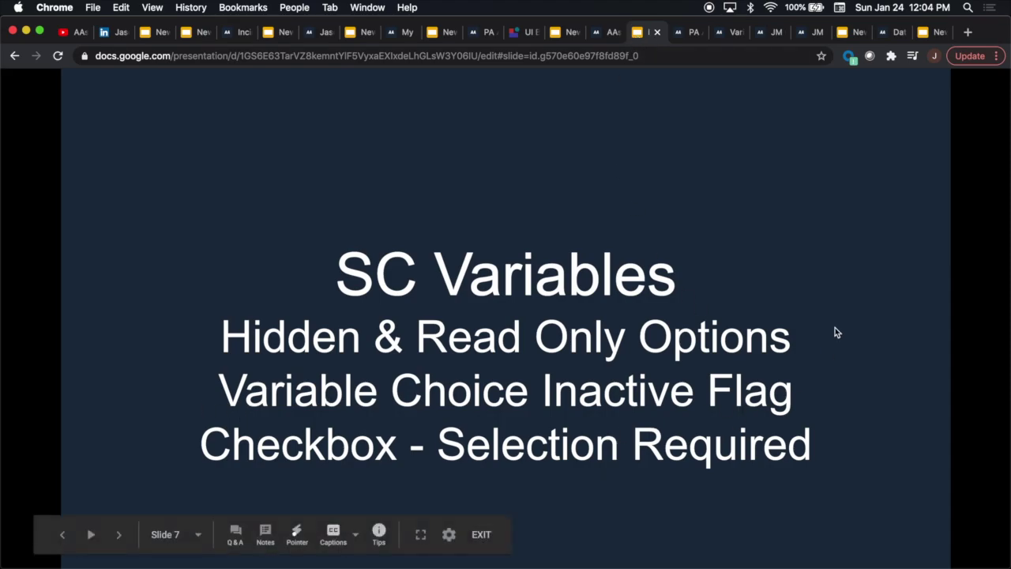
pyautogui.click(721, 37)
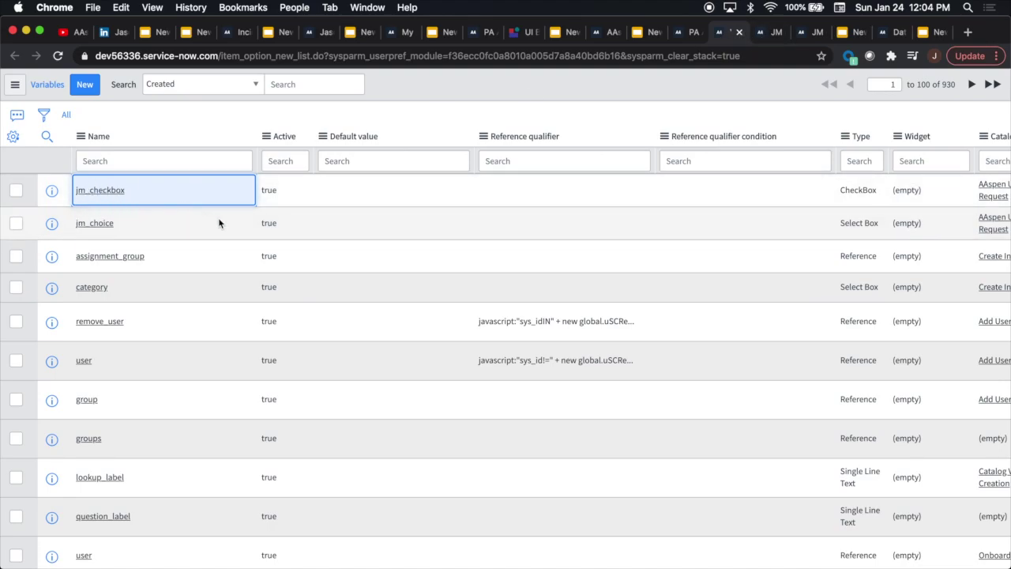
pyautogui.click(764, 35)
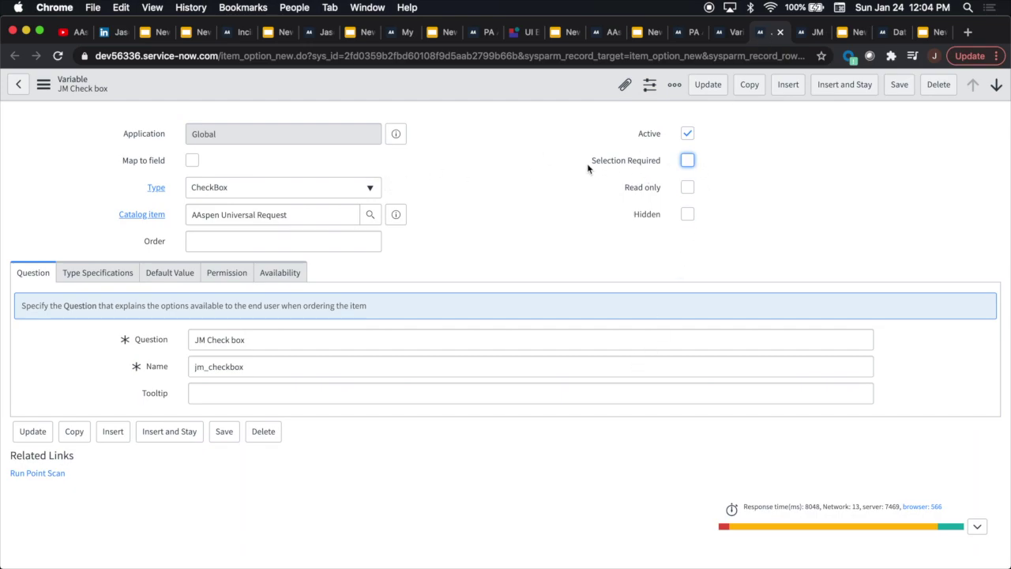
pyautogui.click(691, 162)
# Step: On the JM Choice variable, examine the Inactive flag of its question choices and its permission role settings
pyautogui.click(806, 37)
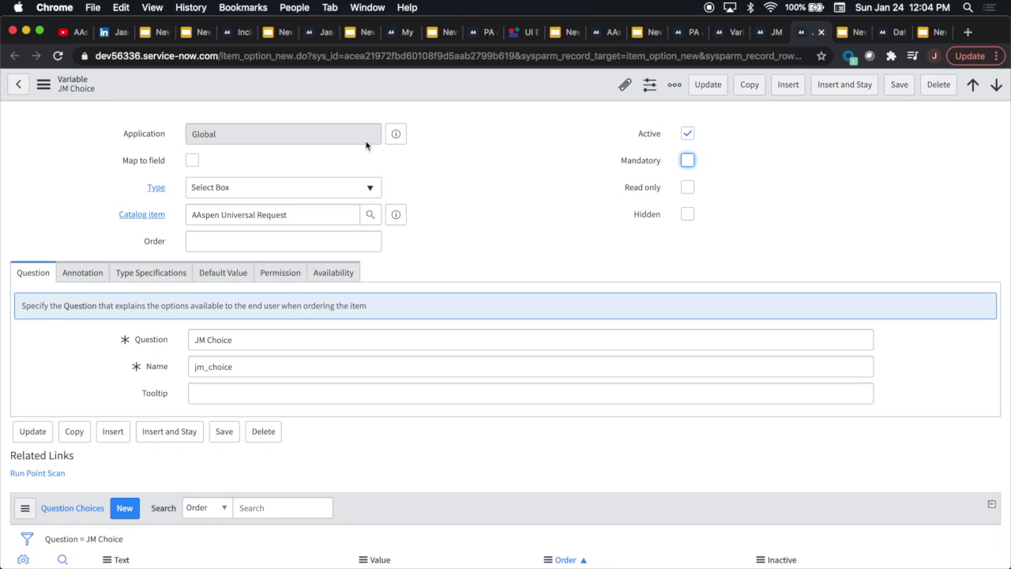
pyautogui.scroll(-3, 533, 207)
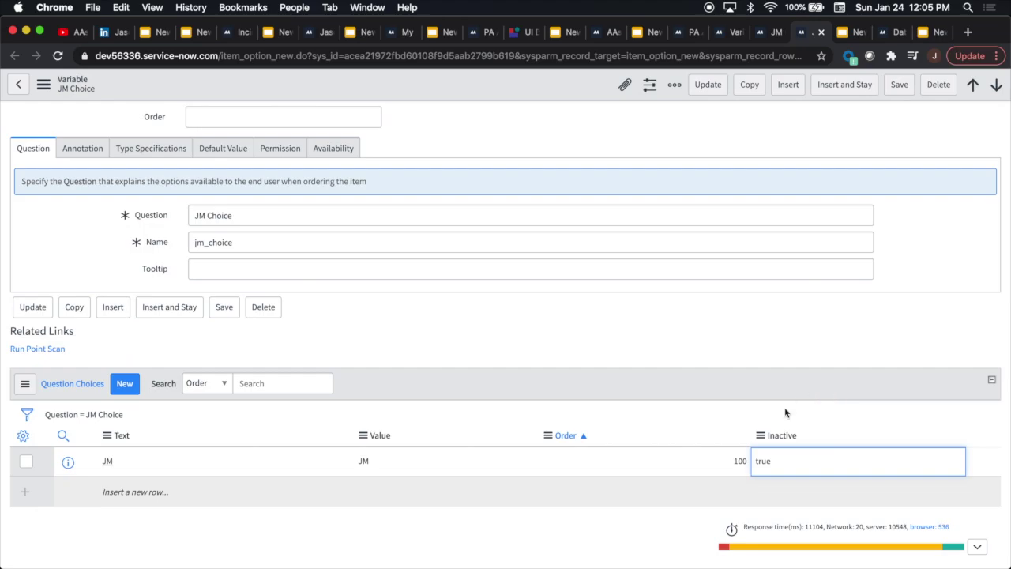
pyautogui.scroll(3, 550, 361)
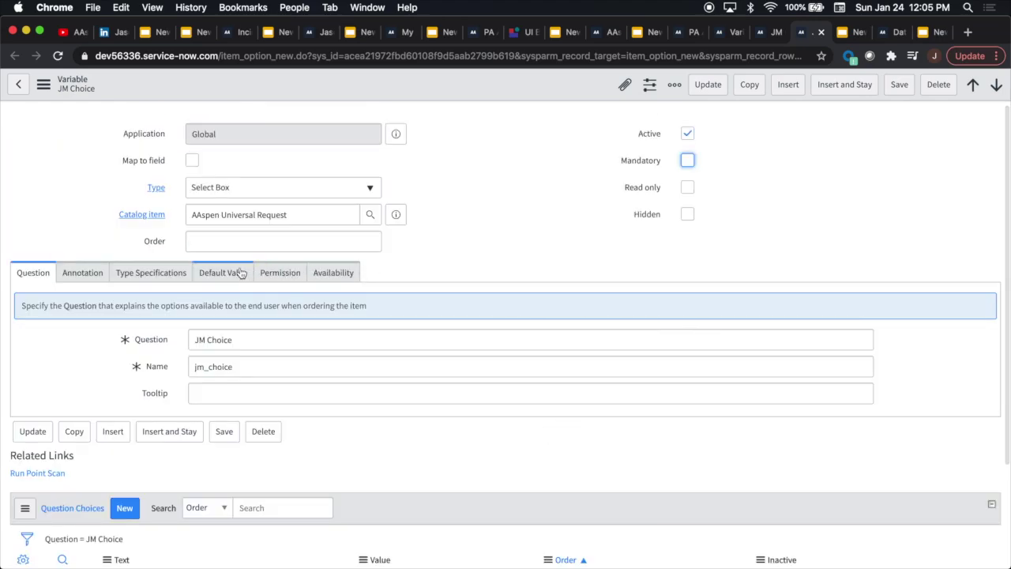
pyautogui.click(271, 273)
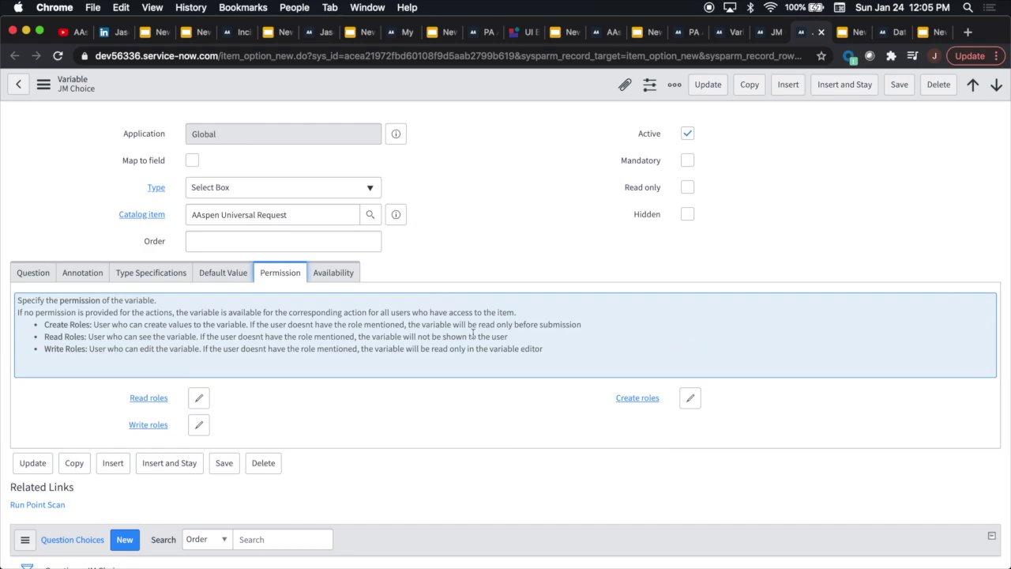
pyautogui.scroll(-3, 473, 333)
pyautogui.scroll(3, 473, 333)
# Step: Show the Catalog Data Lookup slide and open the Priority Lookup record from the Data Lookup Definitions list
pyautogui.click(853, 39)
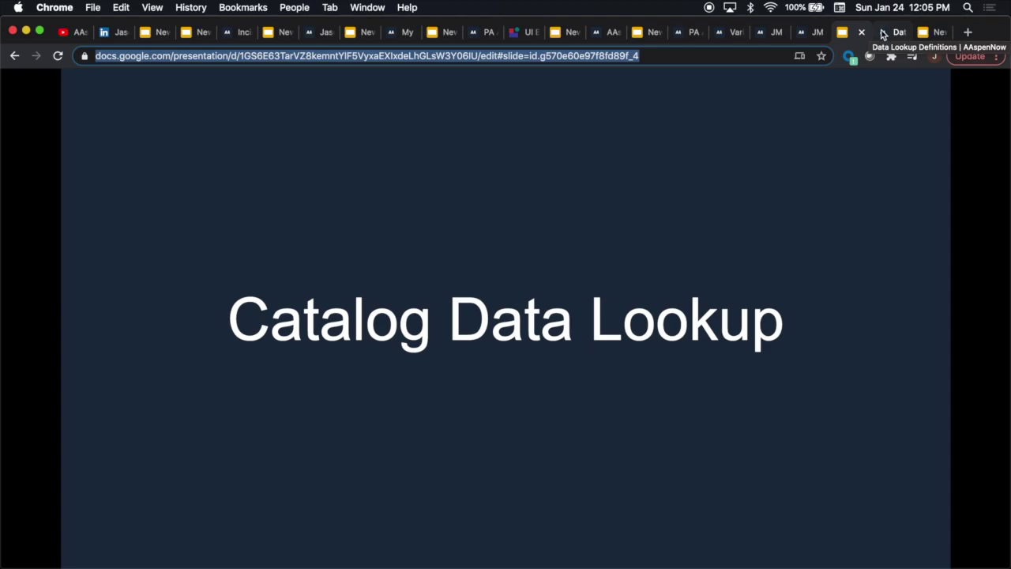
pyautogui.click(886, 35)
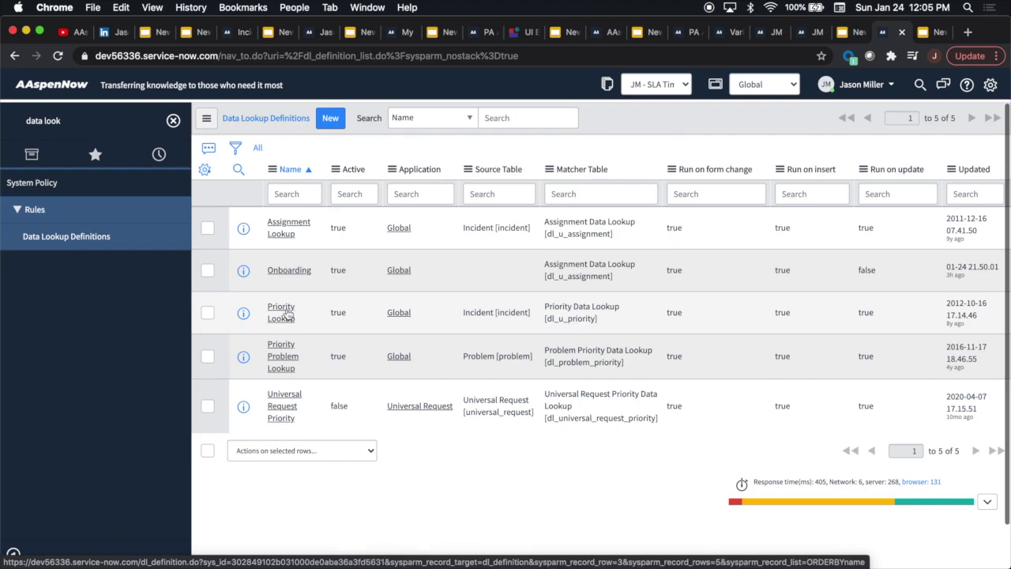
pyautogui.click(287, 313)
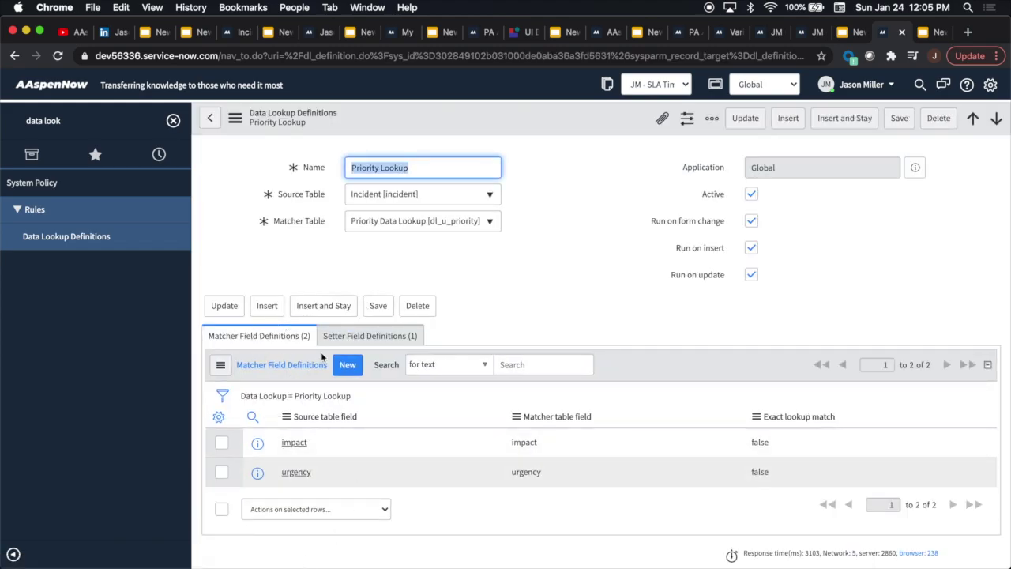
# Step: Compare the setter and matcher field definitions of Priority Lookup and return to the Data Lookup Definitions list
pyautogui.click(357, 337)
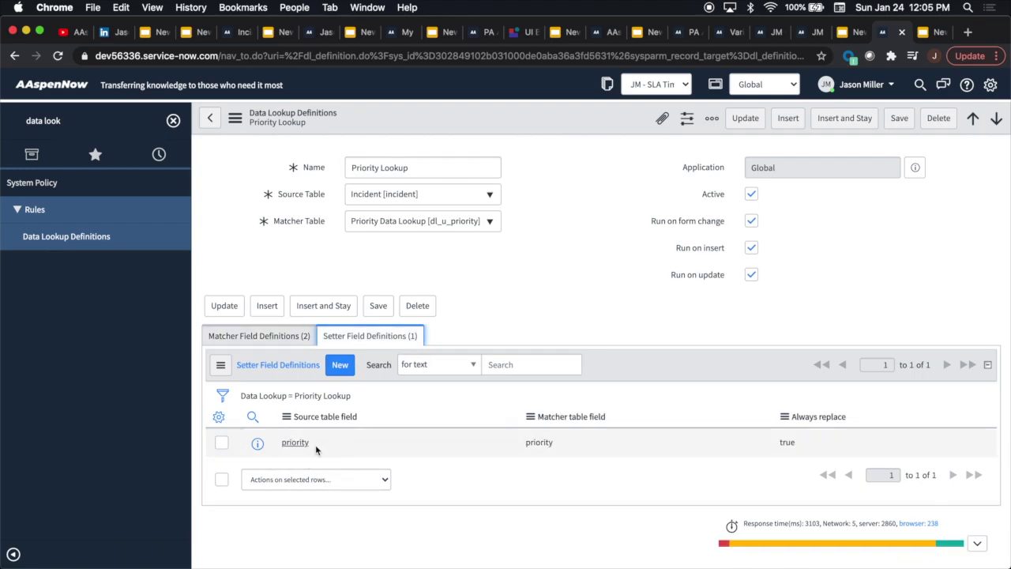
pyautogui.click(265, 336)
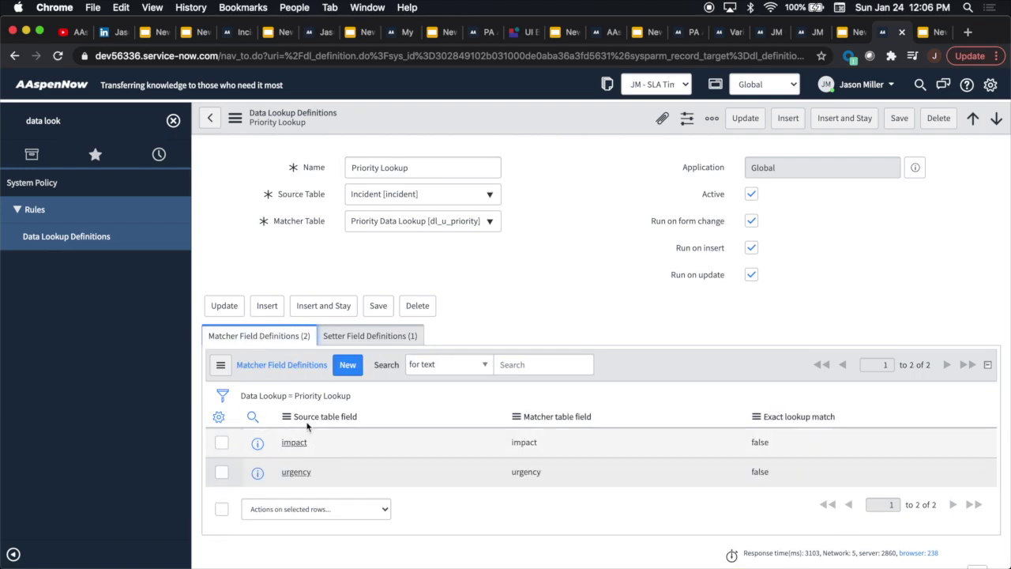
pyautogui.click(371, 339)
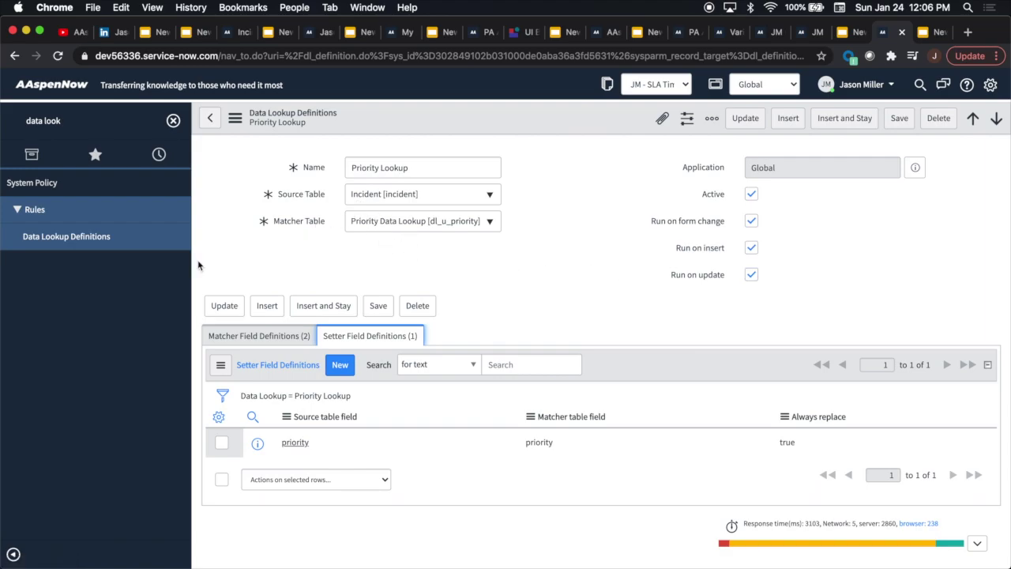
pyautogui.click(56, 249)
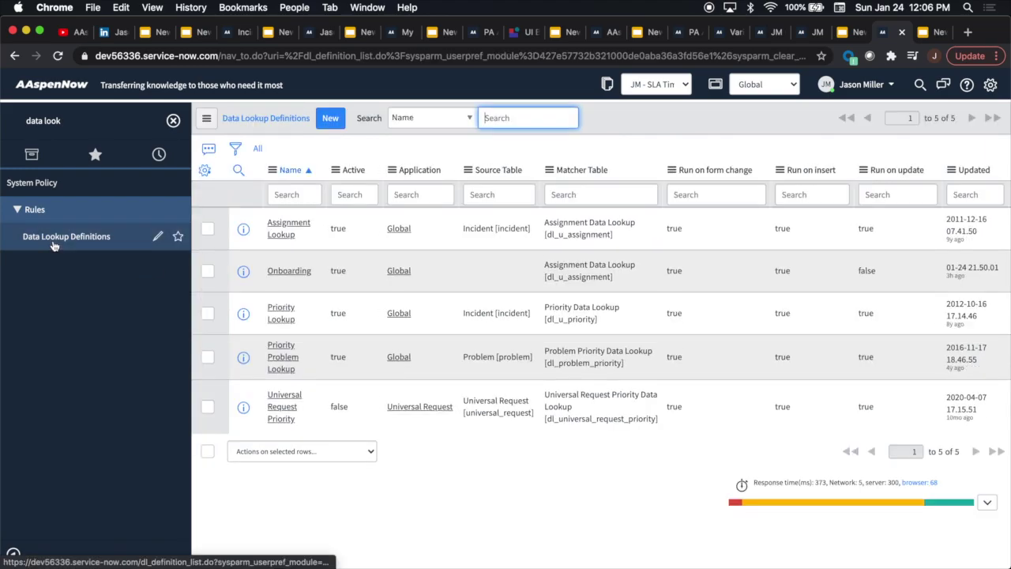
# Step: Start a new Catalog Data Lookup Rule and set its catalog item to AAspen Universal Request
pyautogui.click(332, 120)
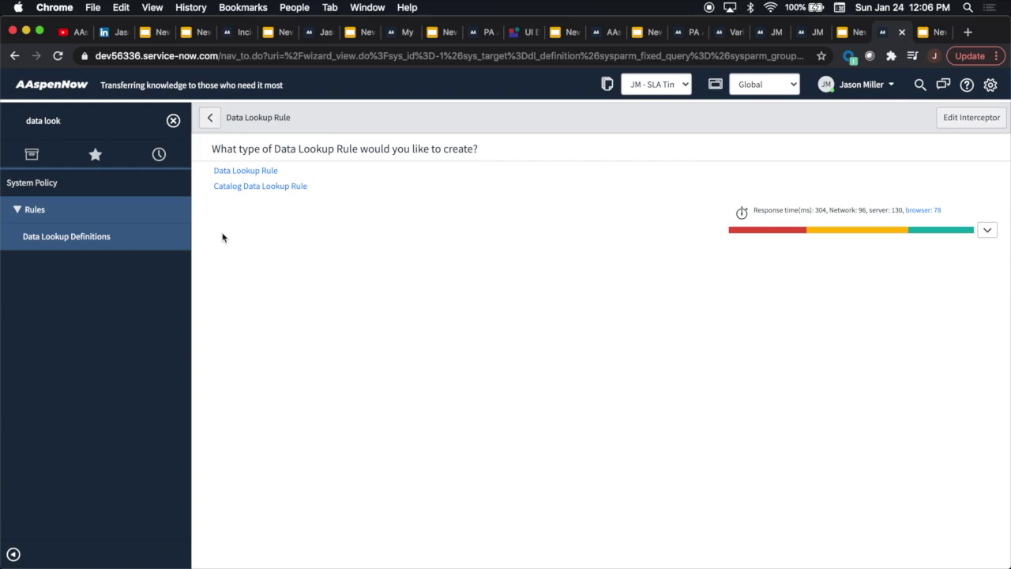
pyautogui.click(240, 192)
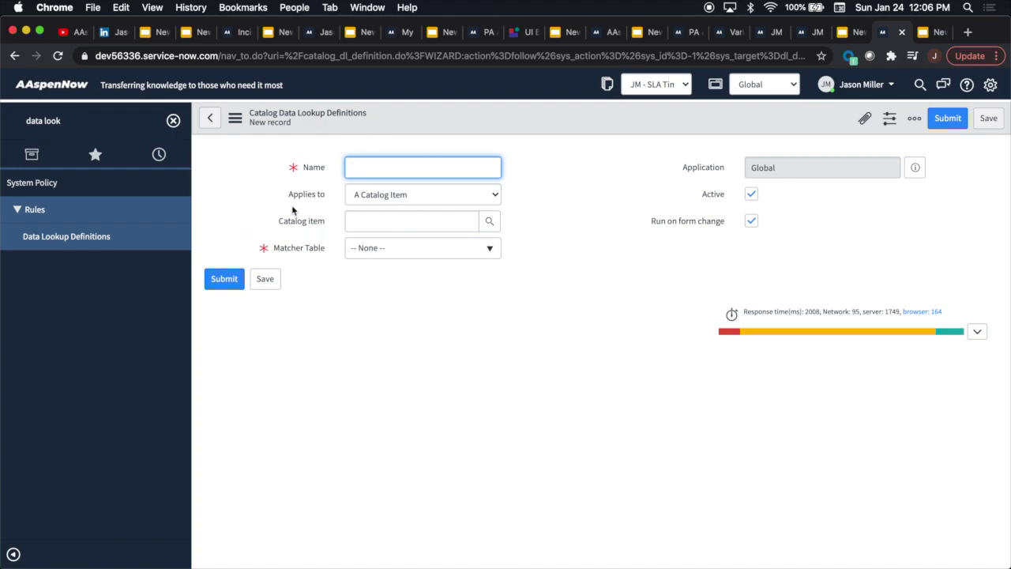
pyautogui.click(486, 221)
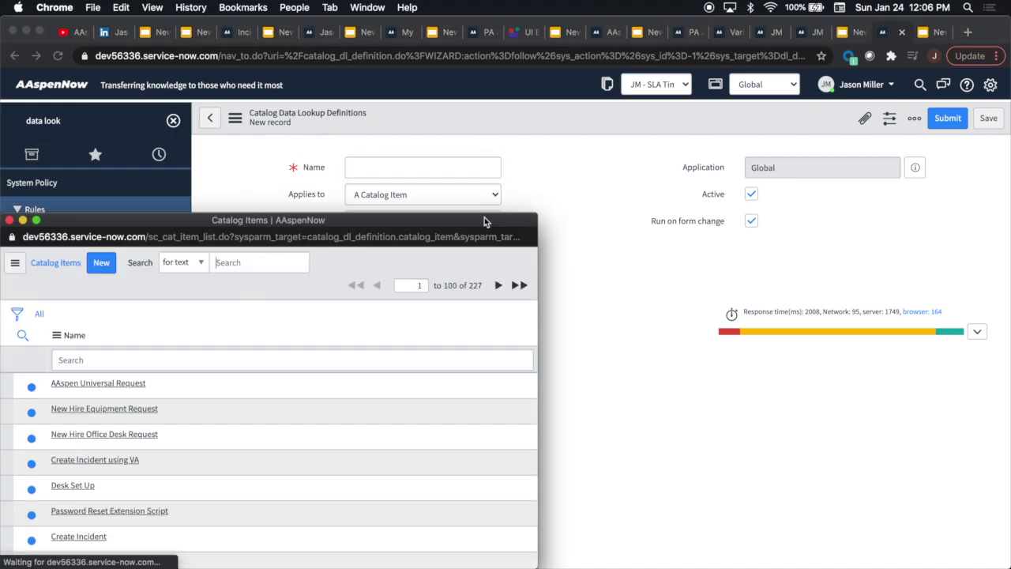
pyautogui.click(145, 383)
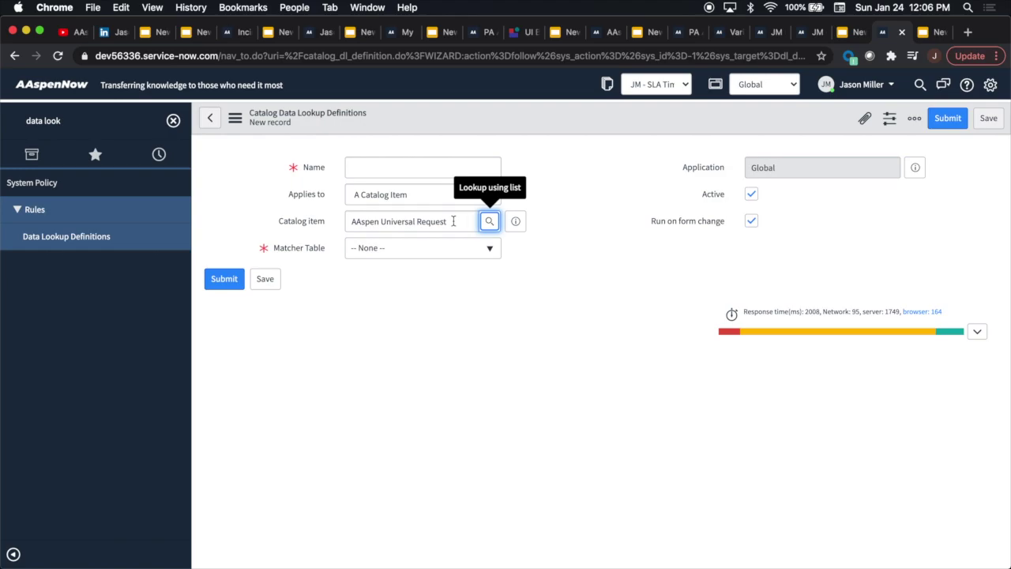
# Step: Search the Matcher Table choices for data lookup tables using "dl_" and "dl", and close the list without picking a table
pyautogui.click(481, 251)
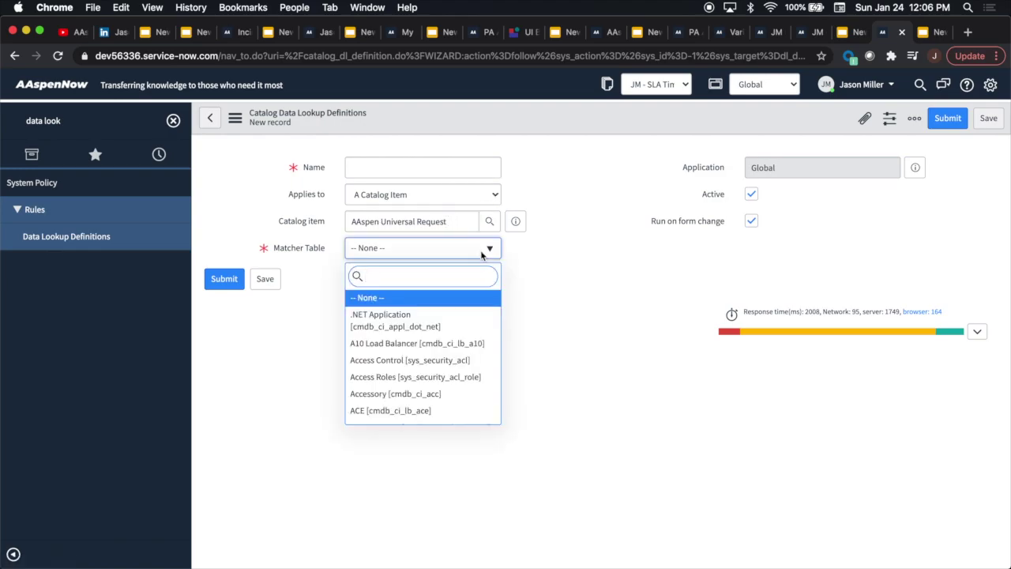
pyautogui.write('dl+')
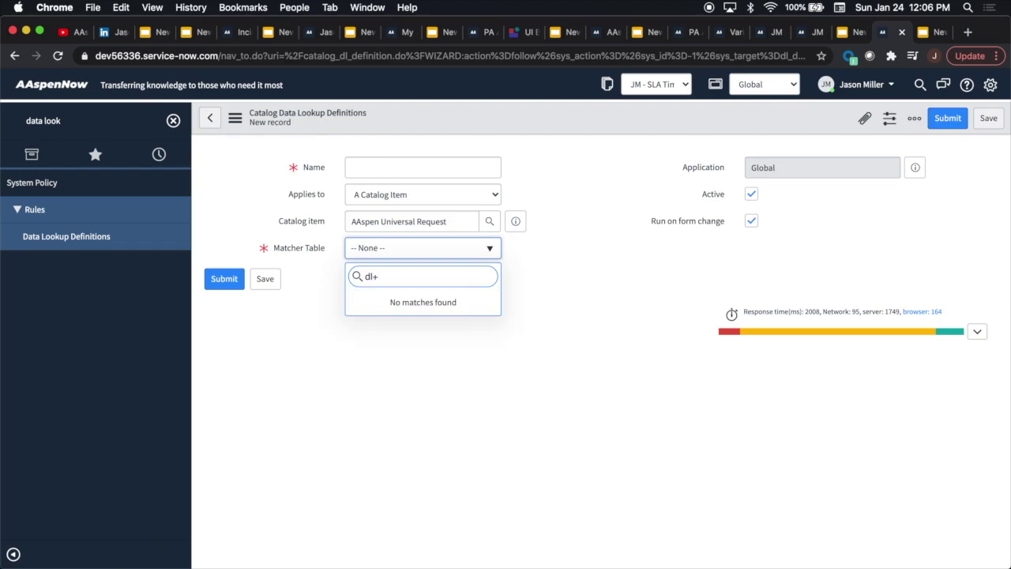
pyautogui.press('BackSpace')
pyautogui.press('BackSpace')
pyautogui.write('l_')
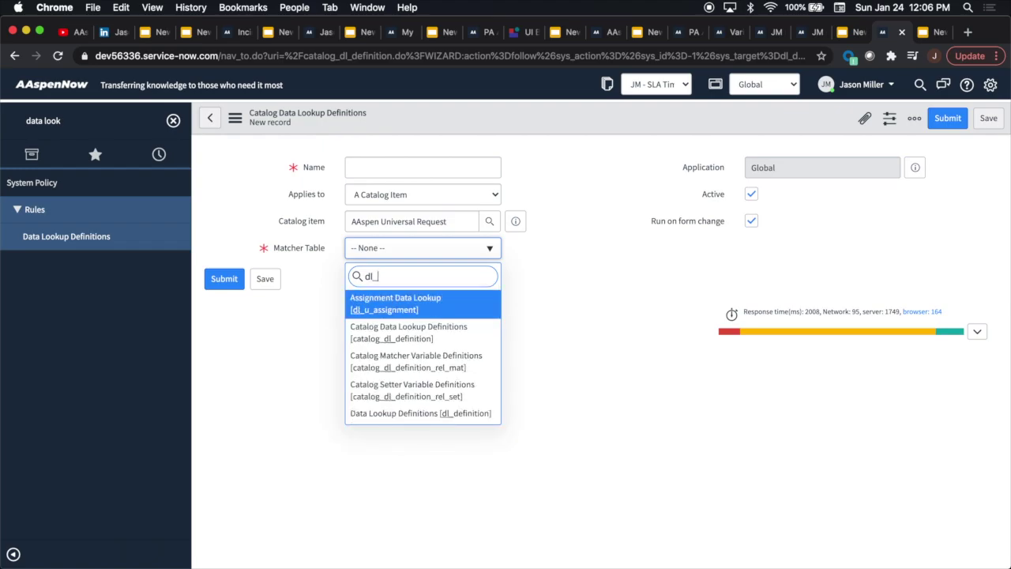
pyautogui.press('BackSpace')
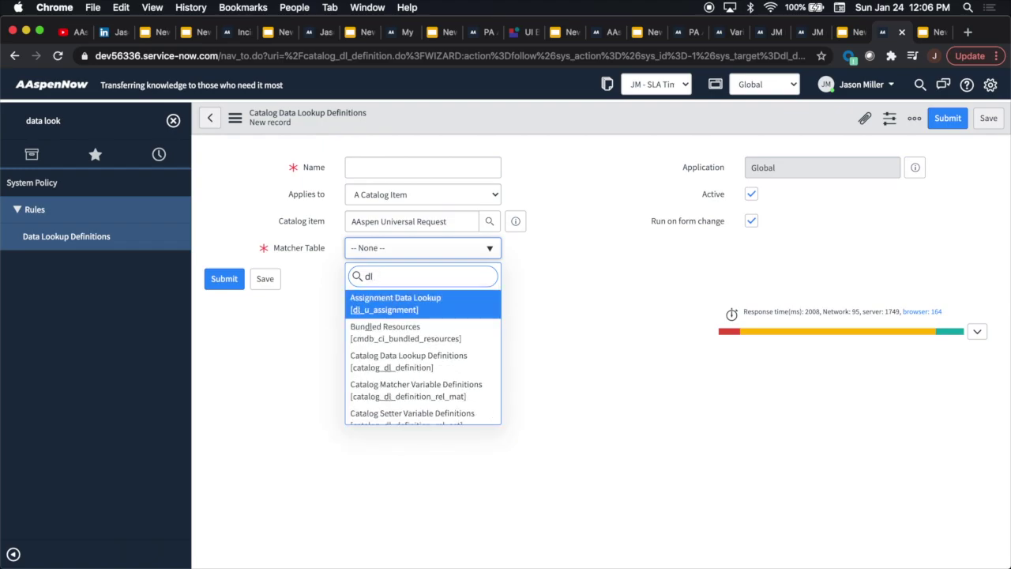
pyautogui.click(505, 179)
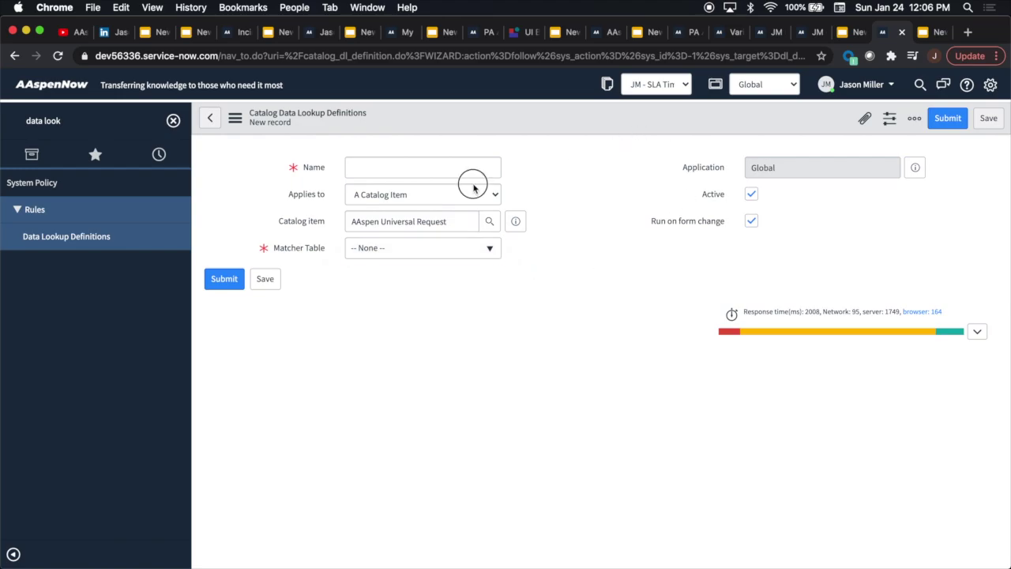
# Step: Examine the Applies to options of the catalog data lookup definition and switch to the closing Thank you slide
pyautogui.click(474, 188)
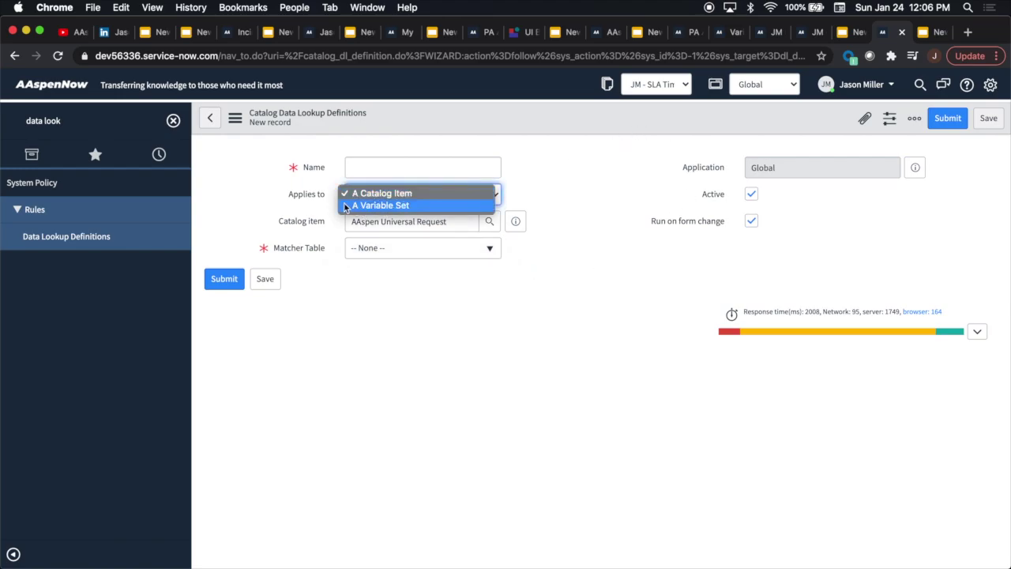
pyautogui.click(550, 199)
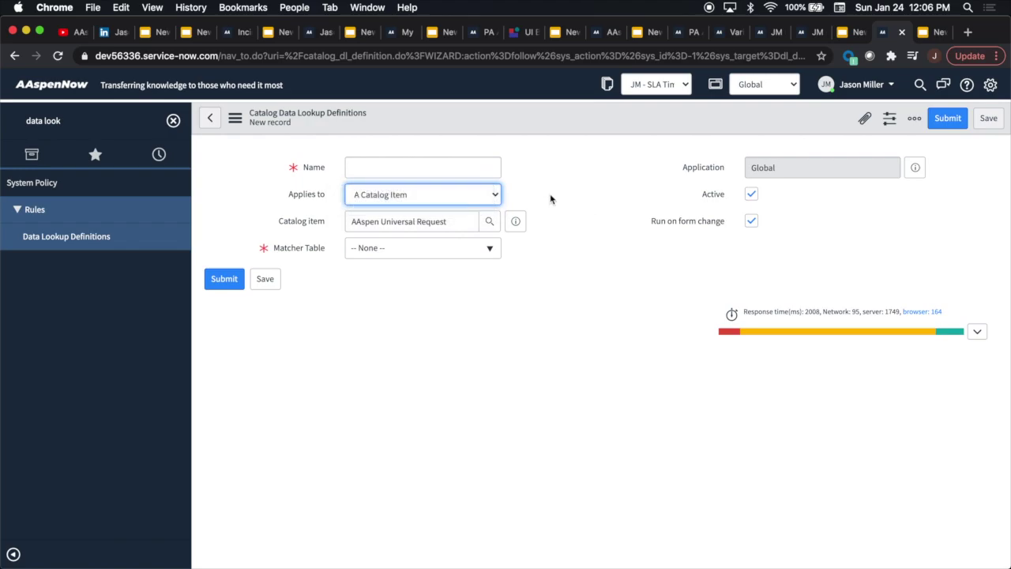
pyautogui.hotkey('ctrl', 'Tab')
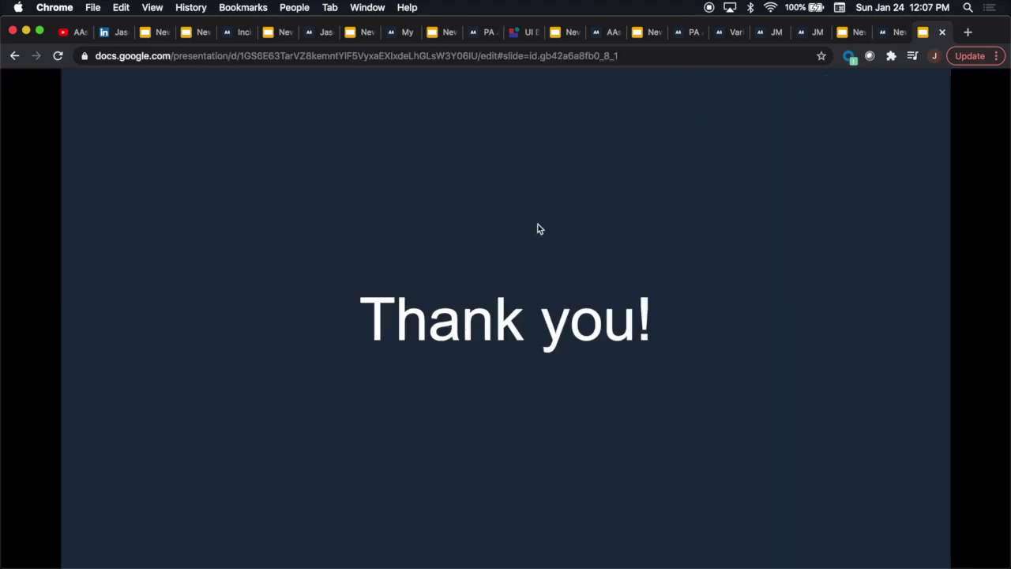